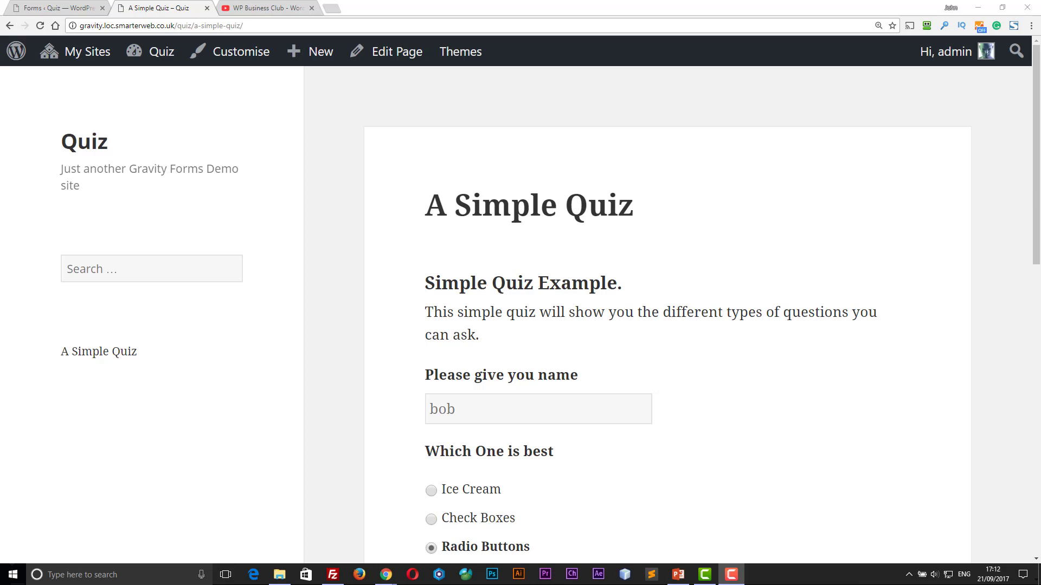
- Reload the quiz page for a blank form and enter a name in the name field
scroll(381, 231, "down", 2)
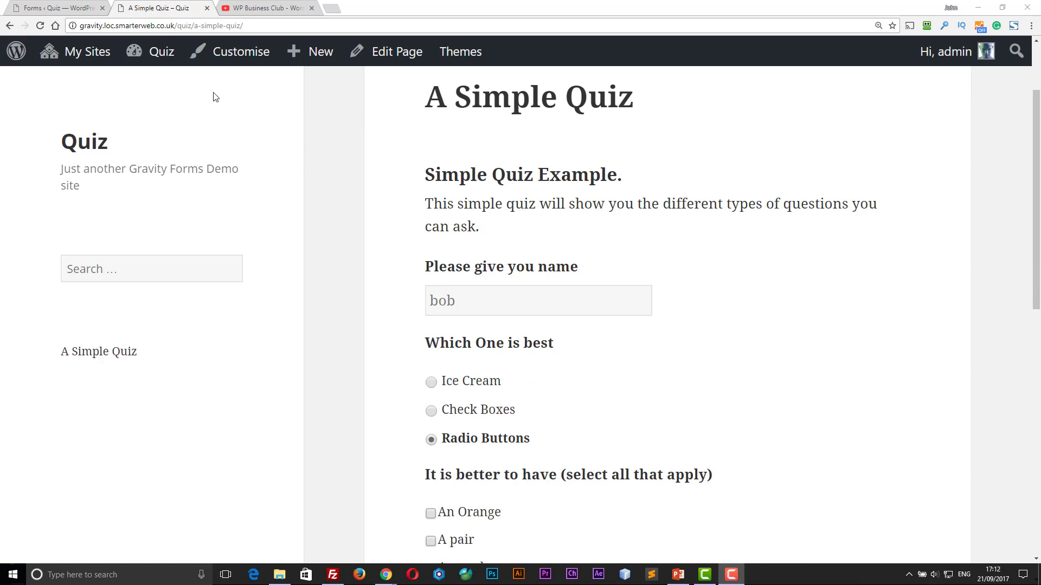
left_click(40, 26)
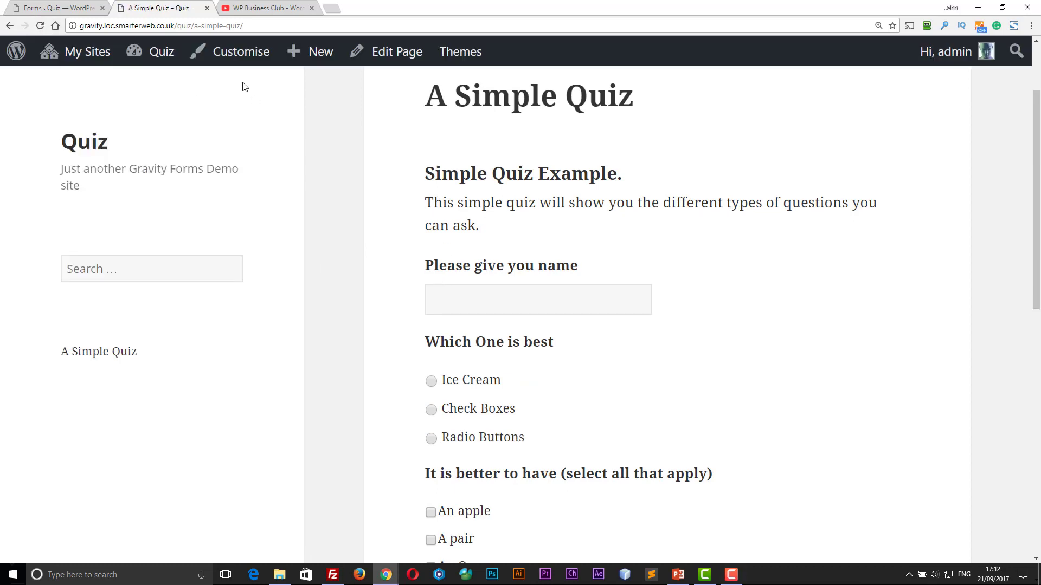
left_click(457, 301)
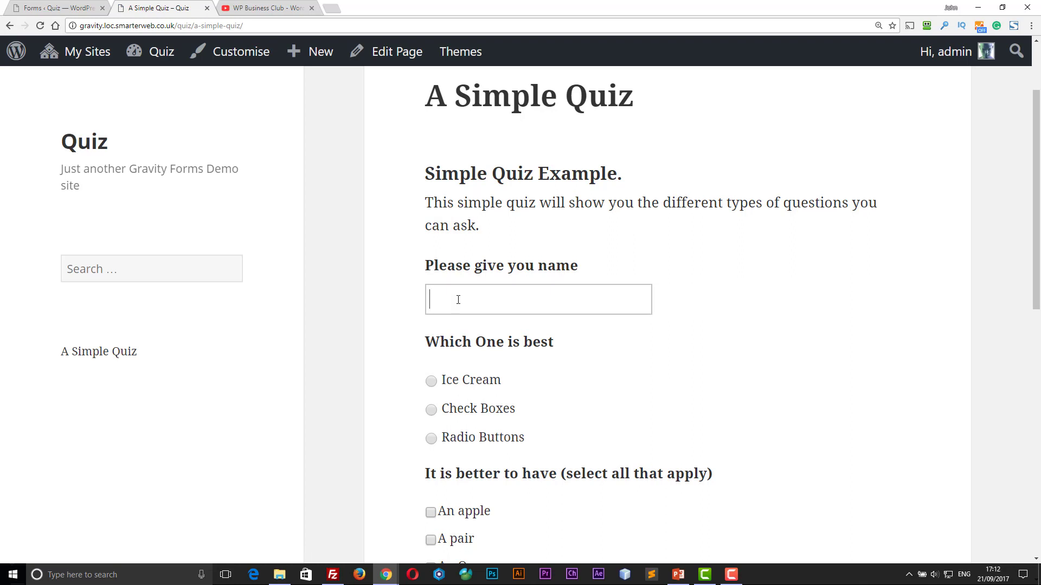
type("bob1")
left_click(542, 381)
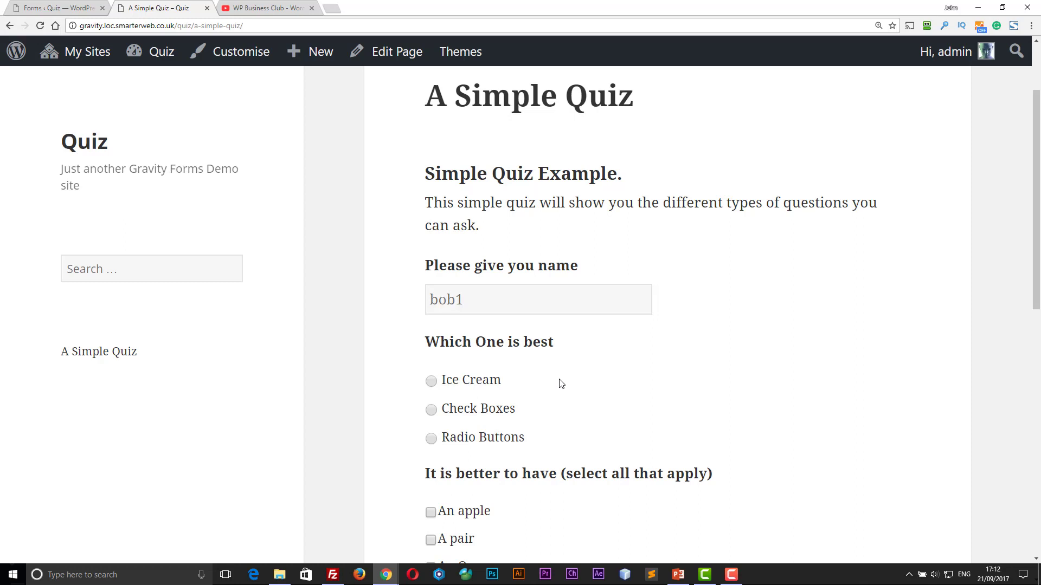
- Answer Radio Buttons as best, tick A pair and An Orange, and choose wrong
scroll(560, 379, "down", 3)
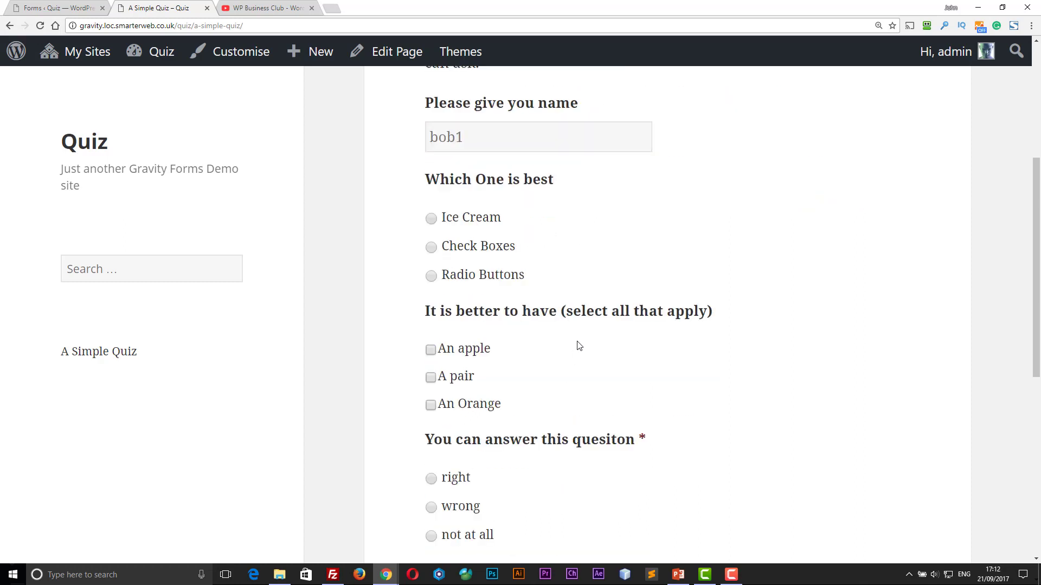
scroll(609, 272, "down", 3)
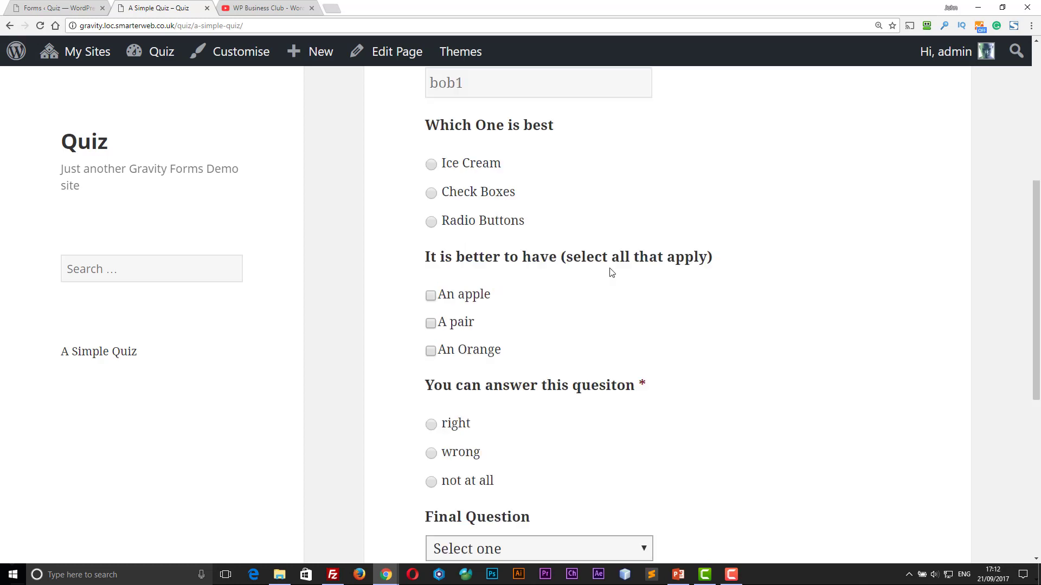
scroll(611, 272, "up", 3)
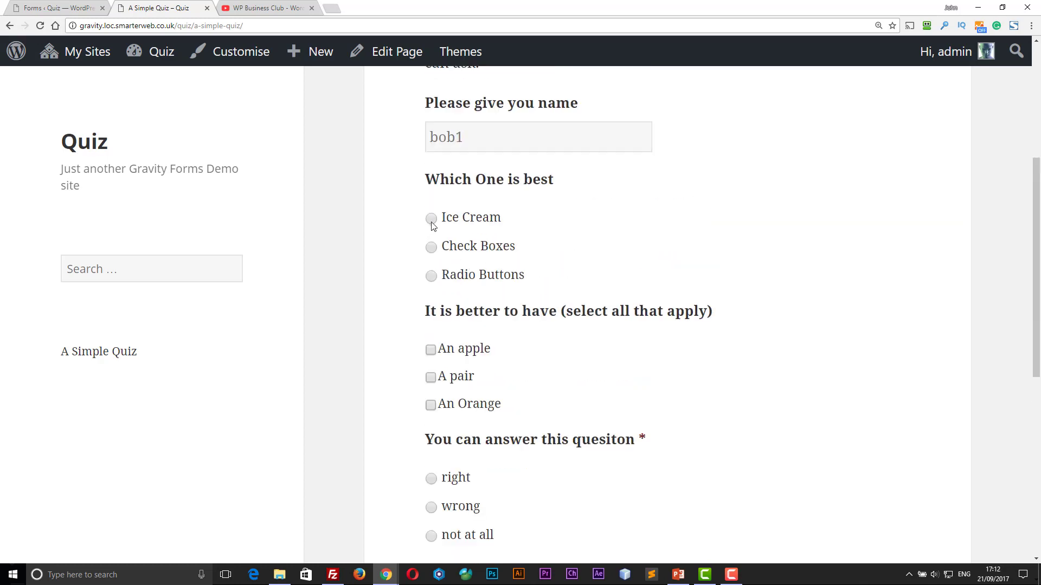
left_click(432, 277)
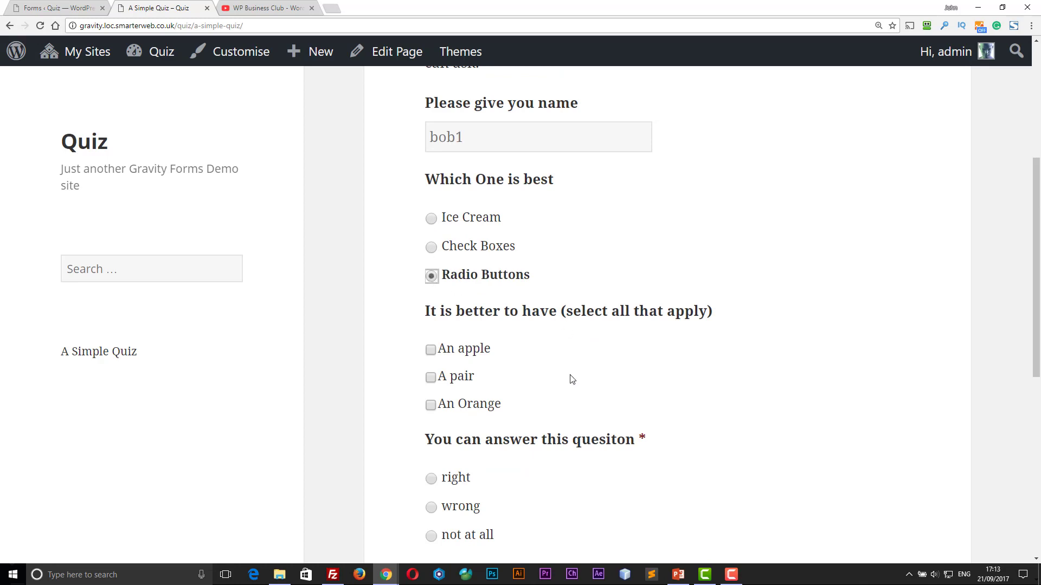
scroll(572, 379, "down", 1)
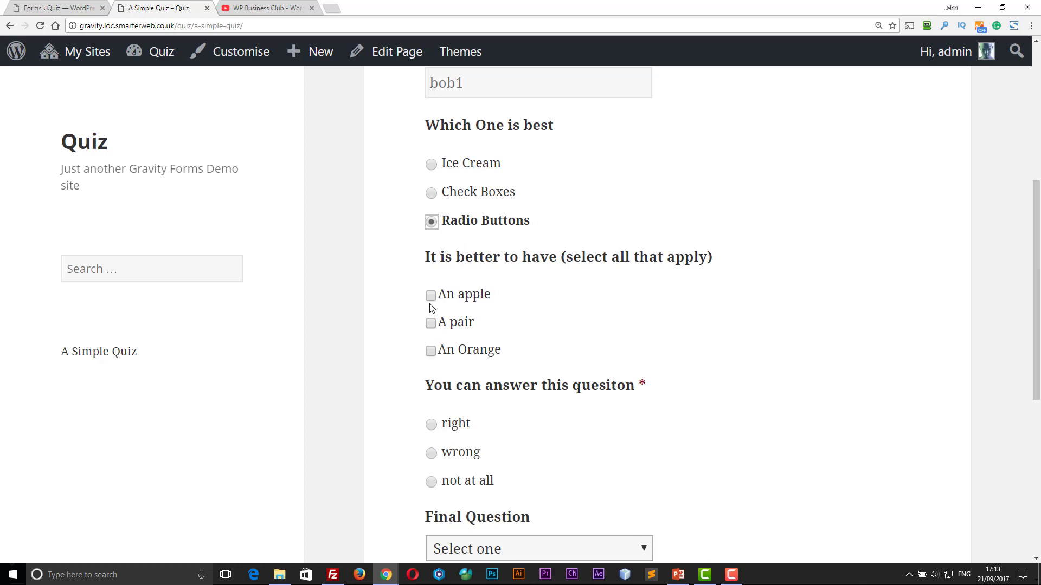
left_click(431, 324)
left_click(431, 352)
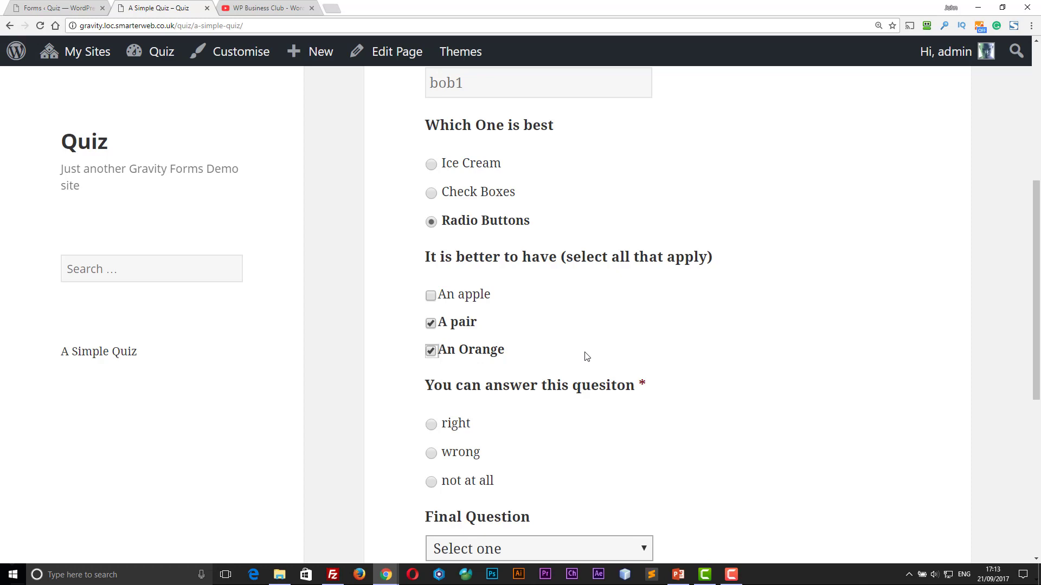
scroll(586, 356, "down", 1)
left_click(431, 400)
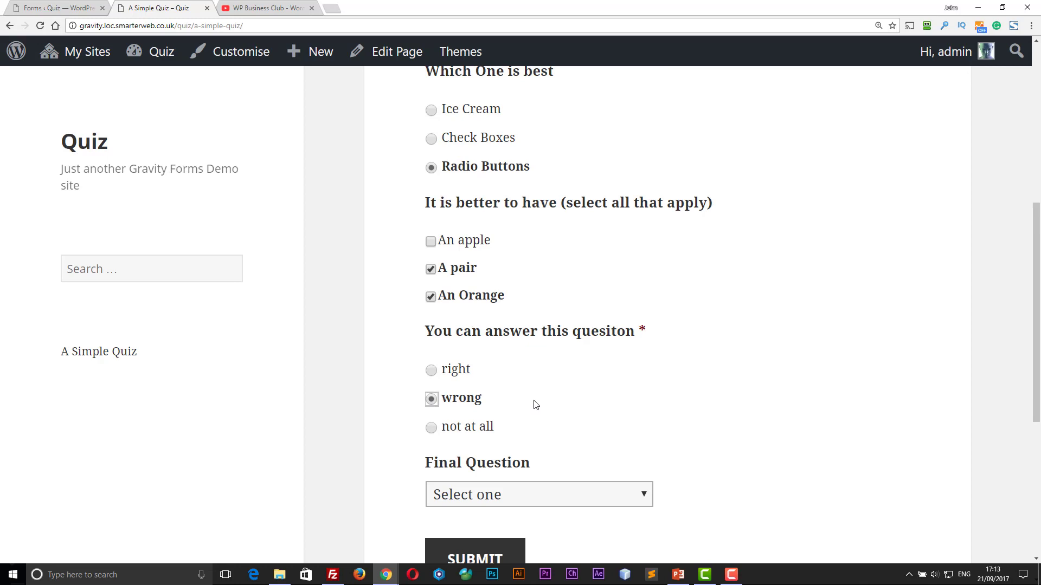
- Pick Second Choice for the Final Question and submit the quiz
scroll(504, 400, "down", 3)
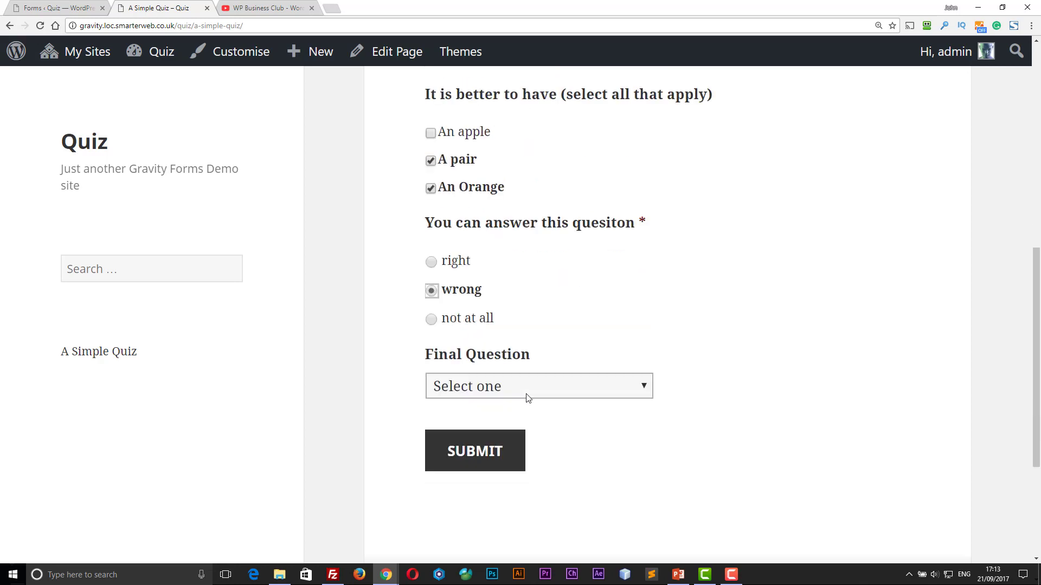
left_click(508, 335)
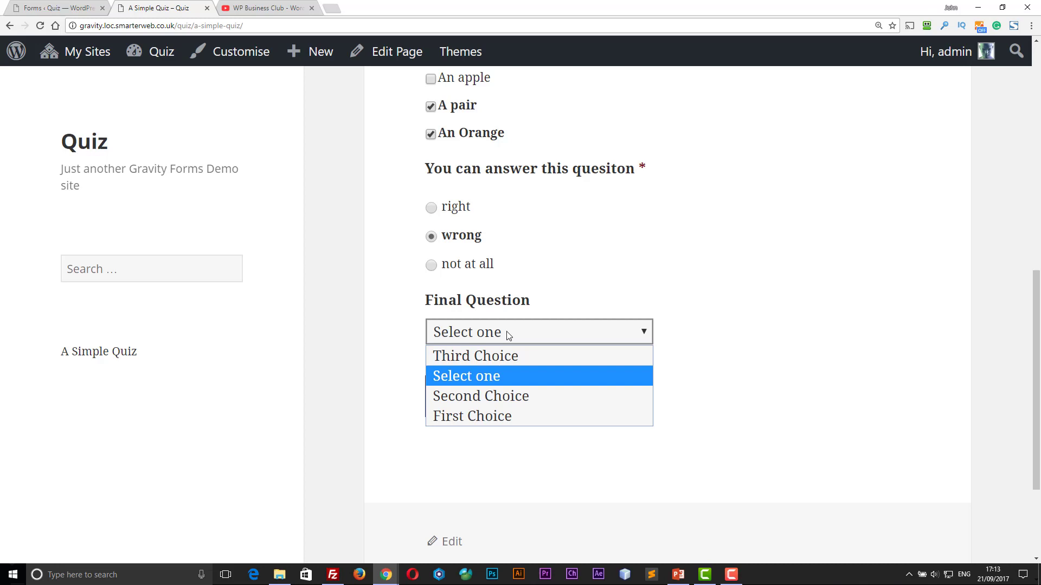
left_click(499, 399)
left_click(492, 403)
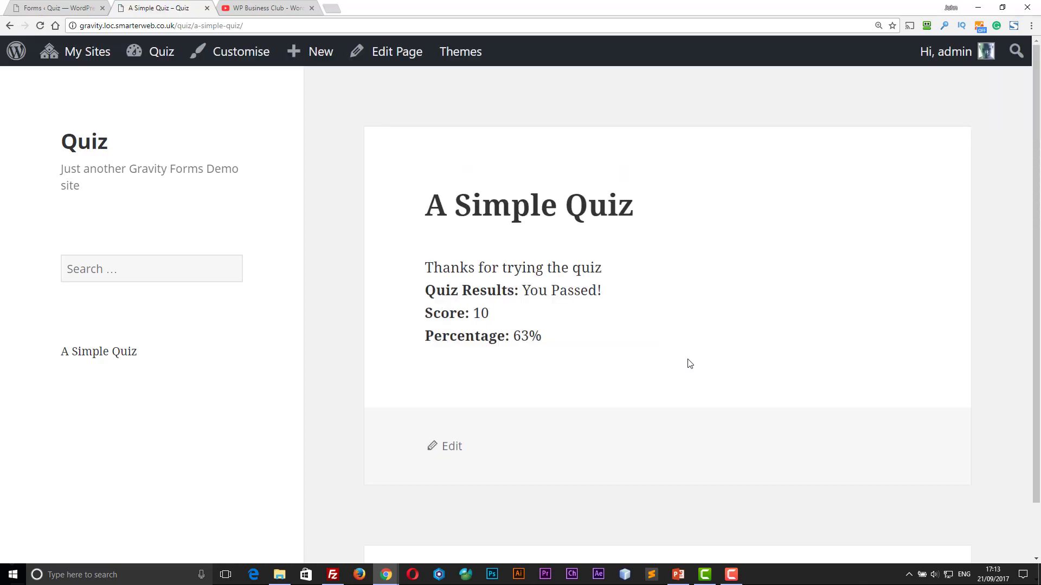
- Open the A Simple Quiz page in the editor to show its gravityform shortcode
left_click(71, 11)
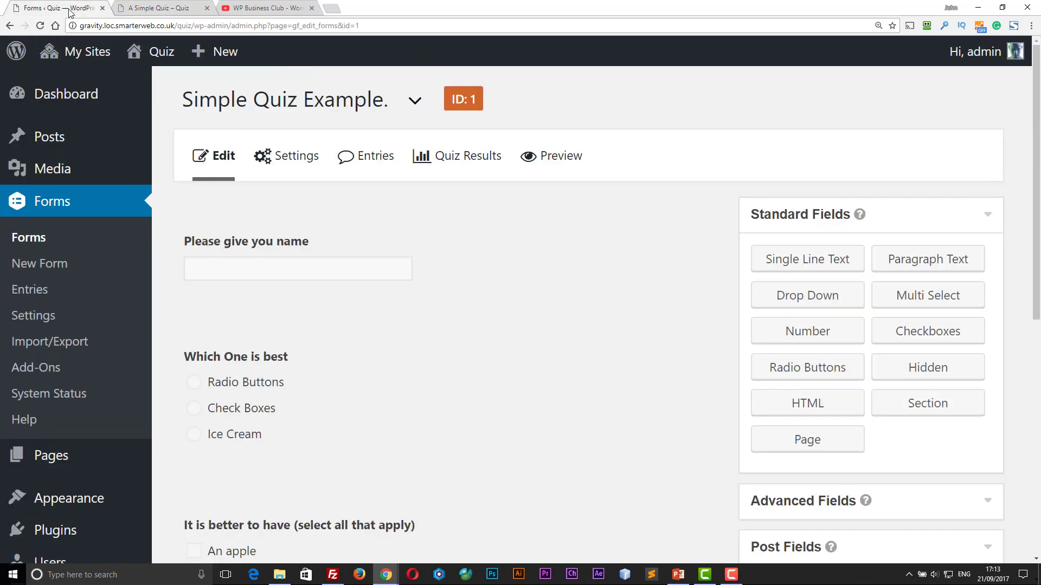
left_click(131, 9)
left_click(386, 58)
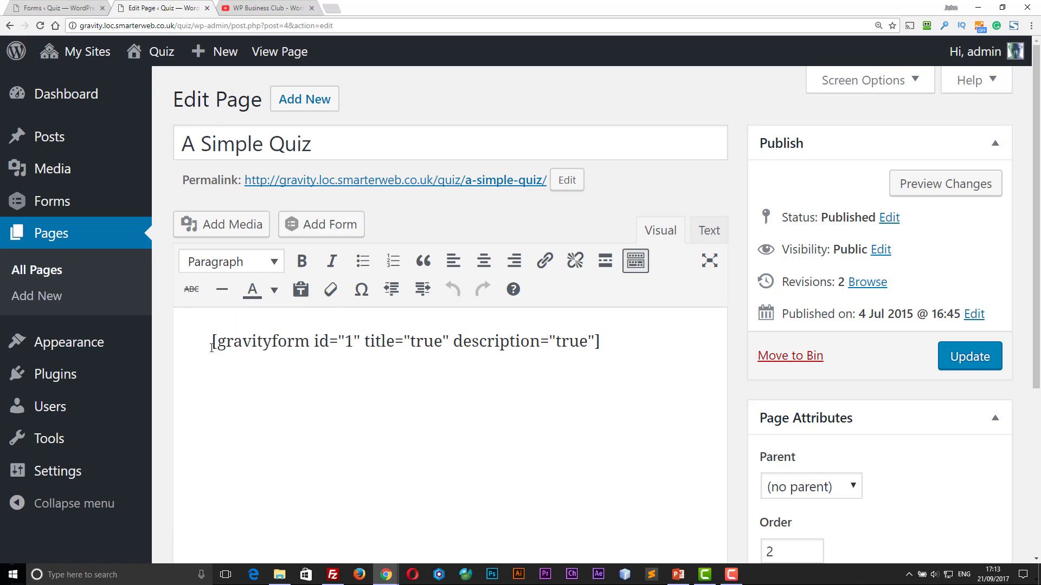
- Add a blank line after the shortcode and browse the Add Form list without inserting anything
left_click(603, 342)
key("Return")
left_click(327, 233)
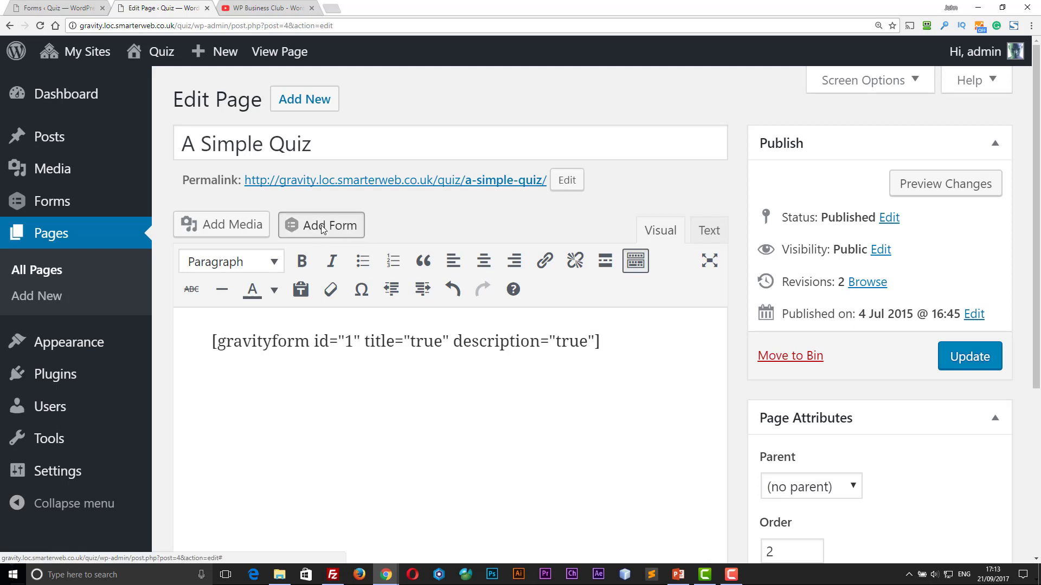
left_click(324, 234)
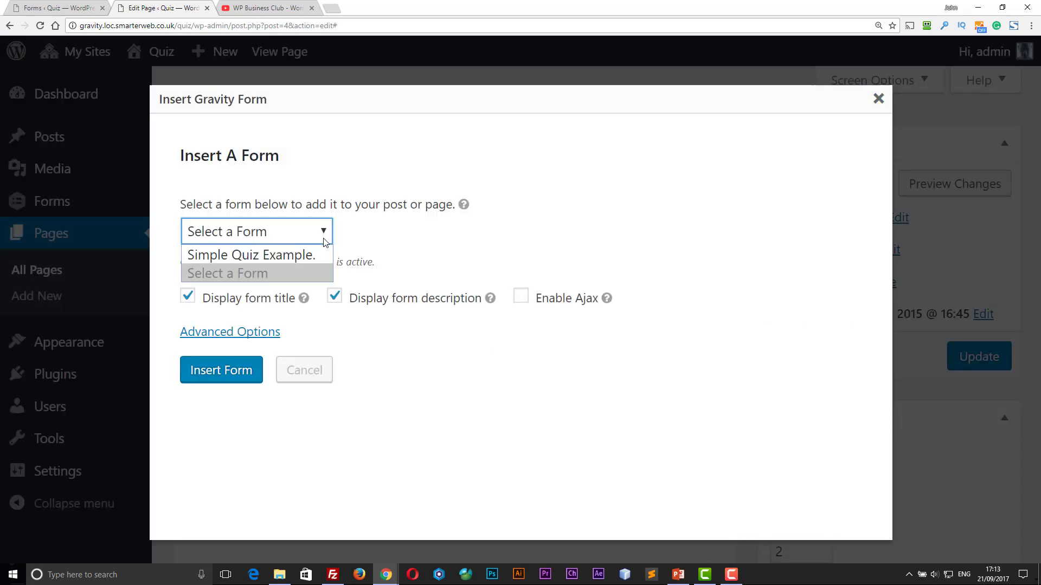
left_click(225, 306)
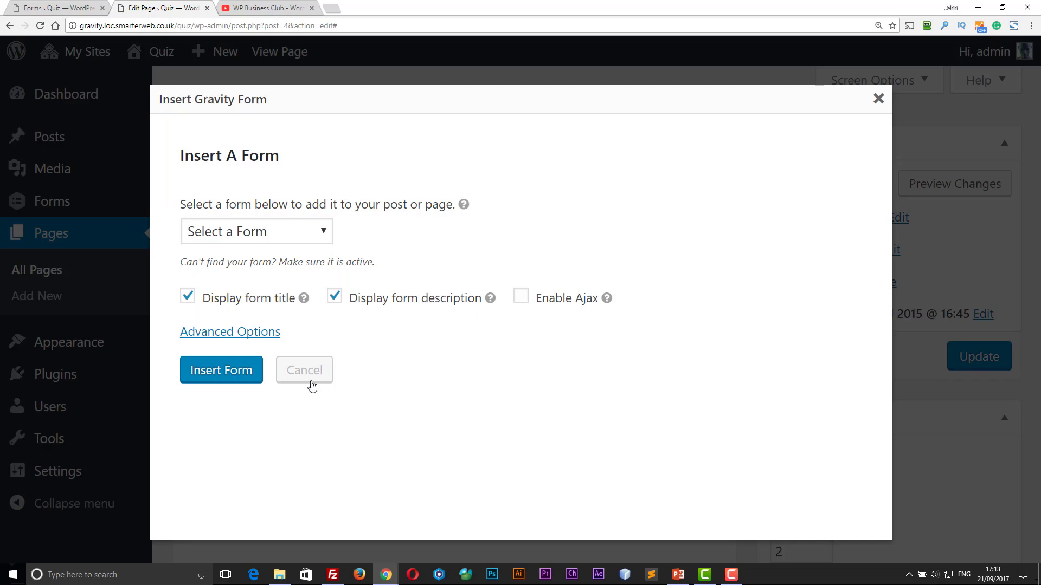
left_click(878, 98)
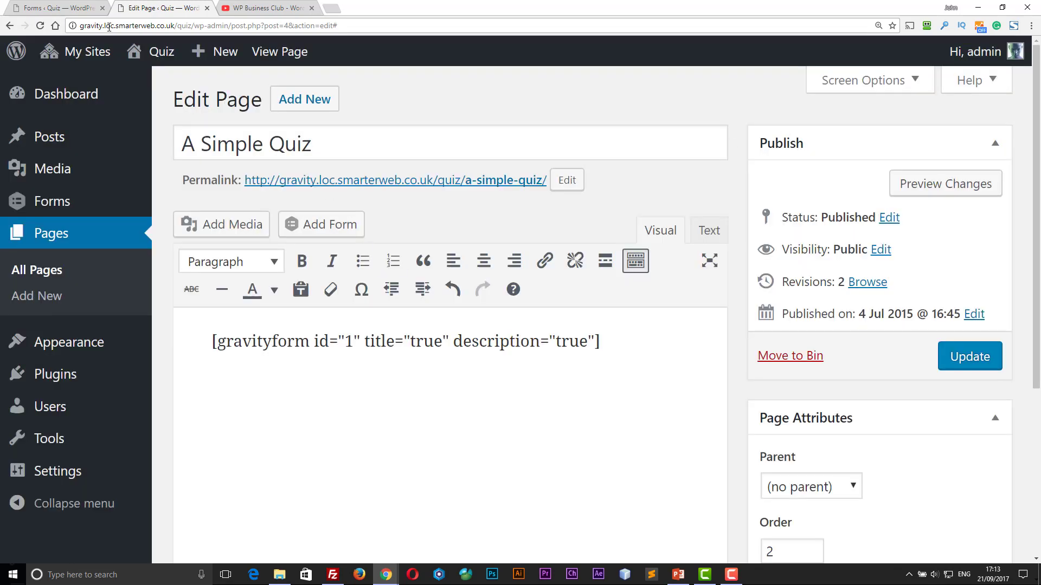
- In the Simple Quiz Example editor, collapse Standard Fields and expand Advanced Fields to show Quiz
left_click(64, 10)
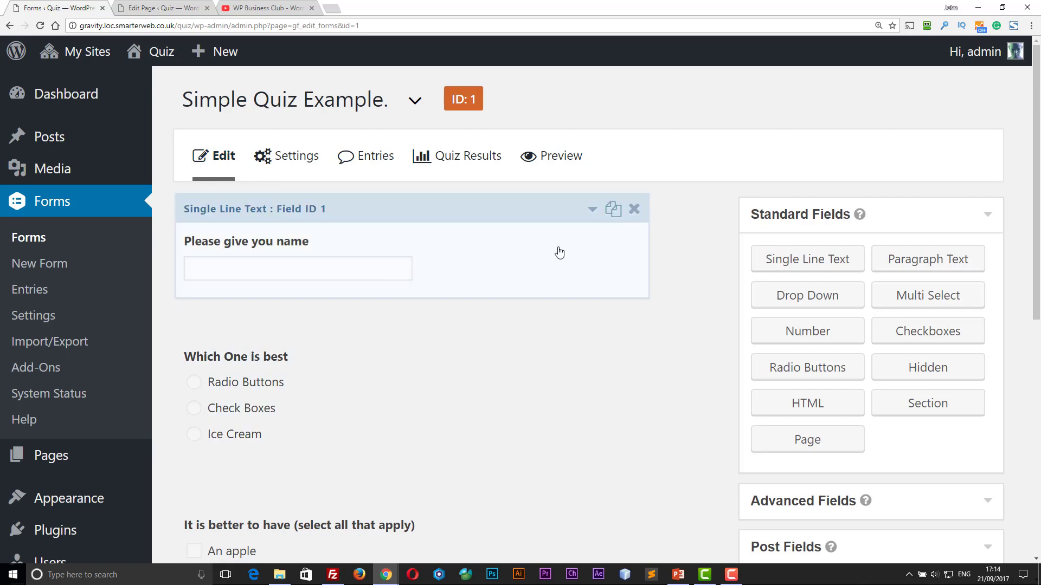
scroll(559, 253, "down", 1)
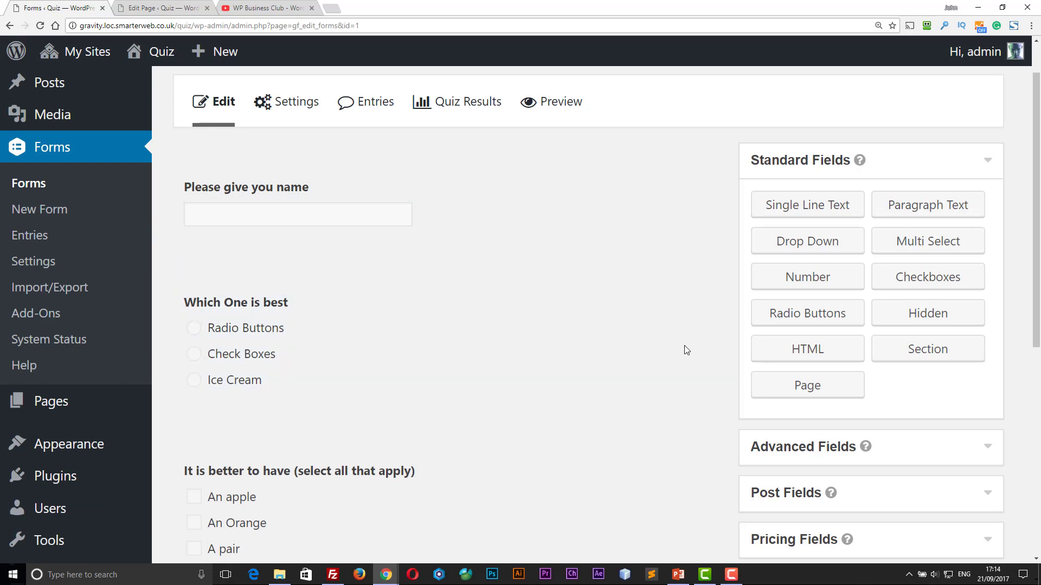
left_click(987, 161)
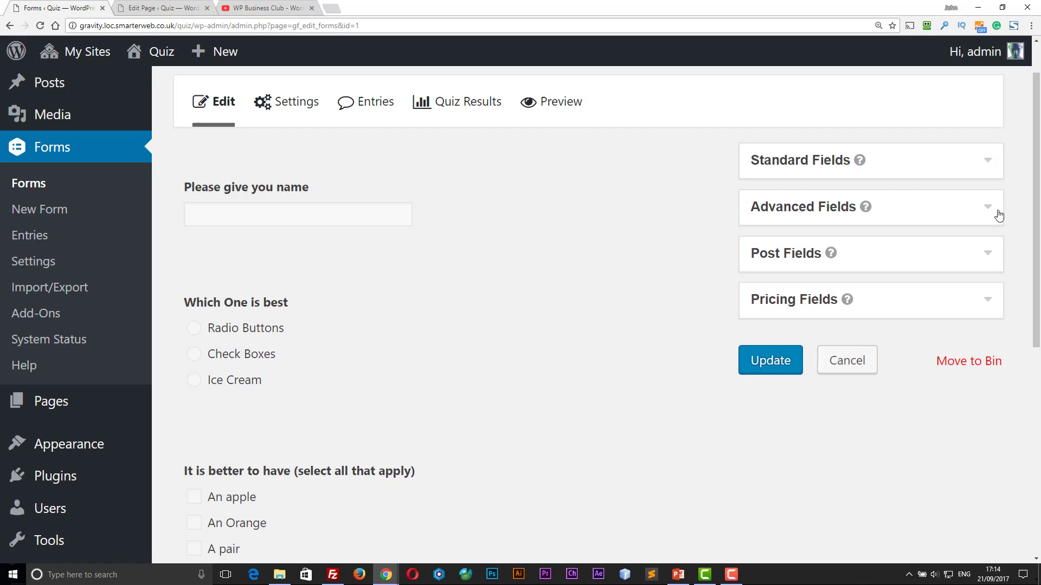
left_click(987, 208)
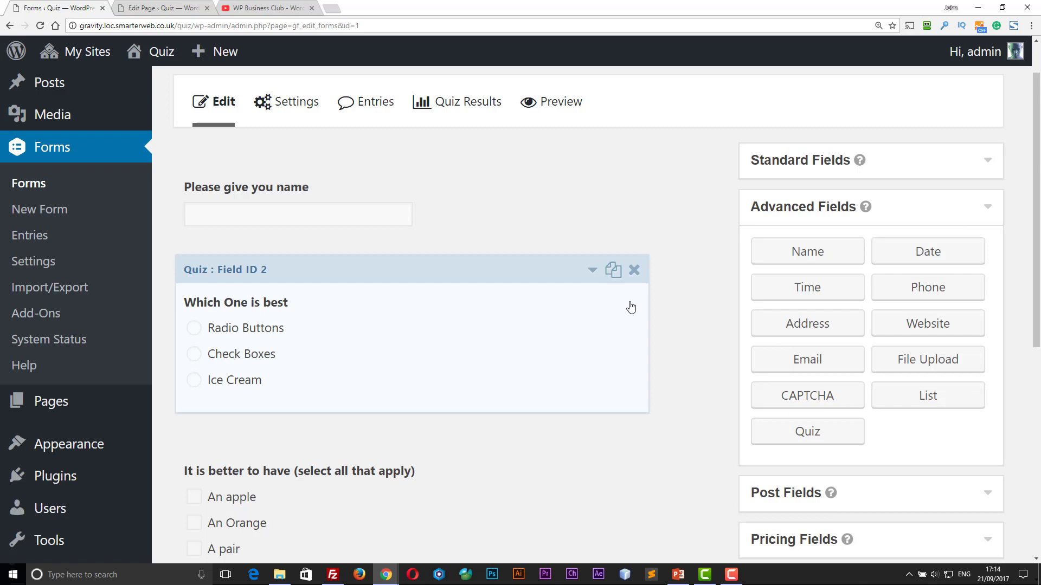
scroll(628, 302, "up", 1)
scroll(627, 302, "down", 2)
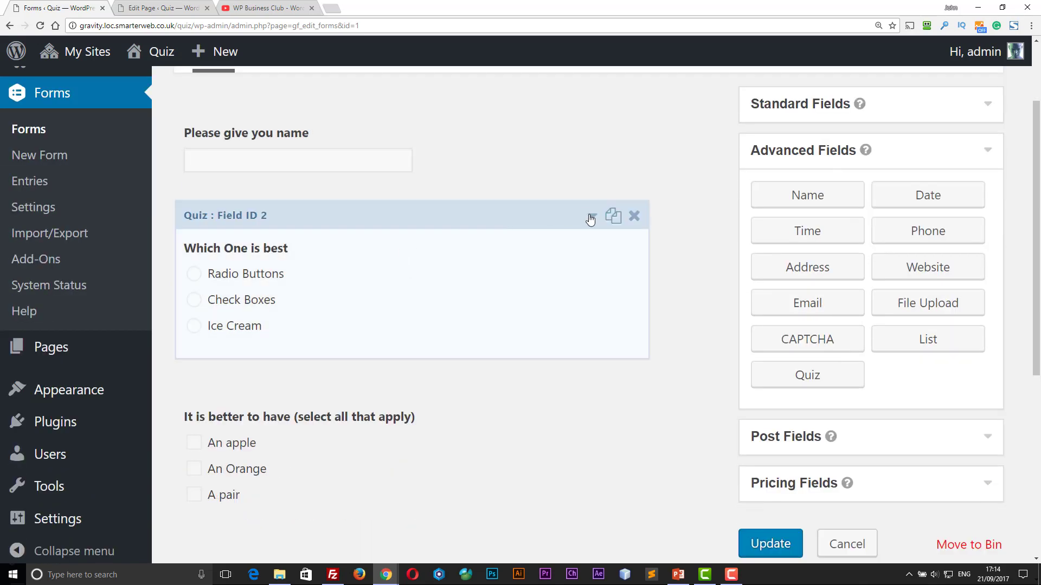
- Open the 'Which One is best' question's settings and look over its Description and answers
left_click(592, 217)
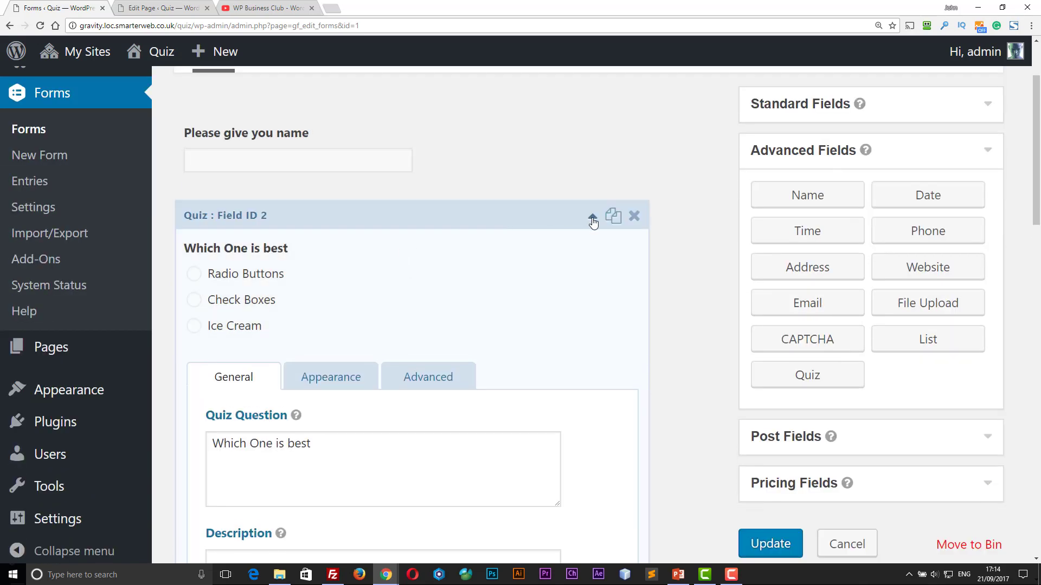
scroll(593, 227, "down", 2)
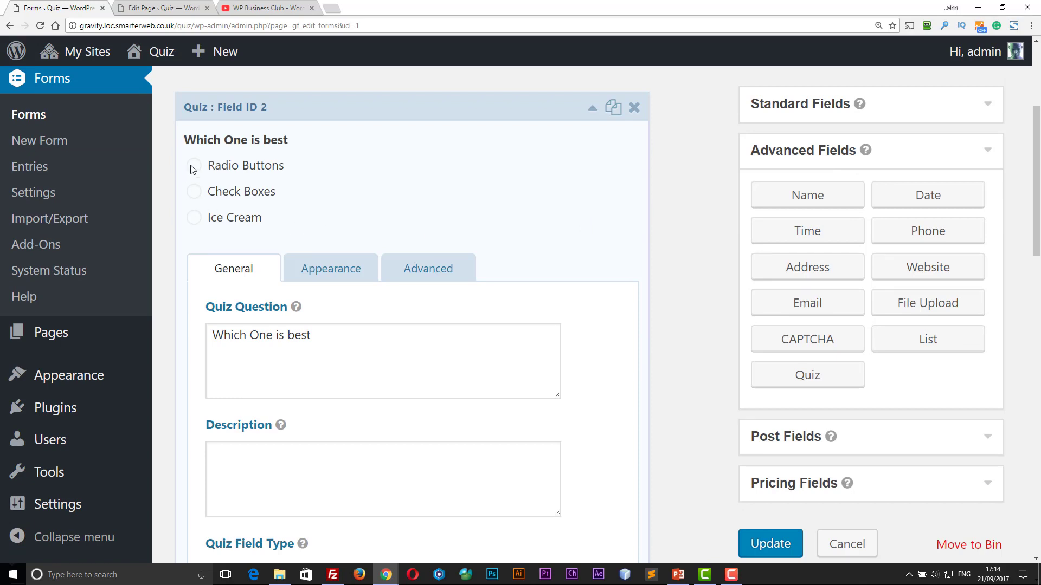
scroll(221, 219, "down", 2)
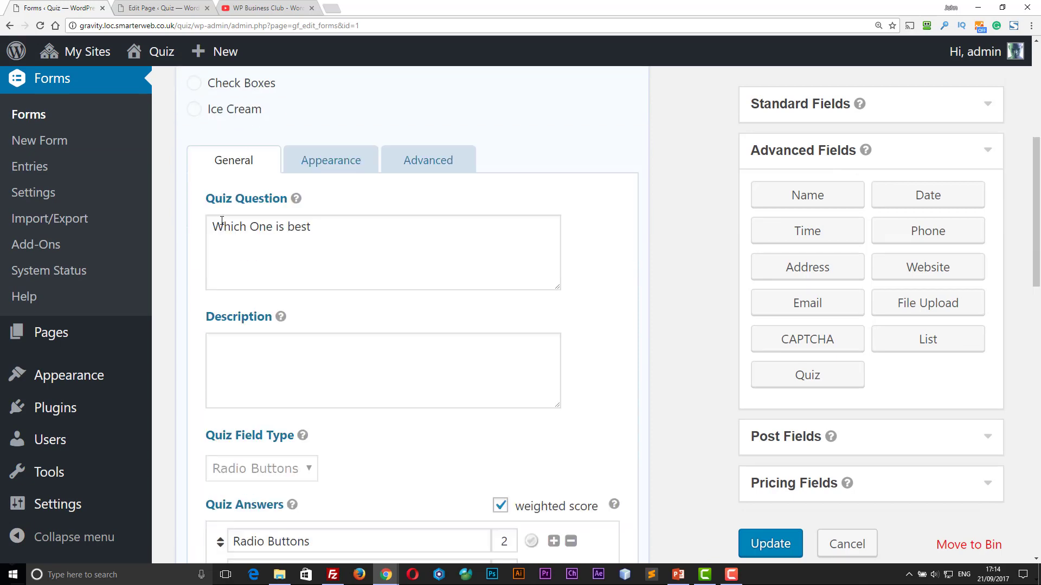
left_click(322, 227)
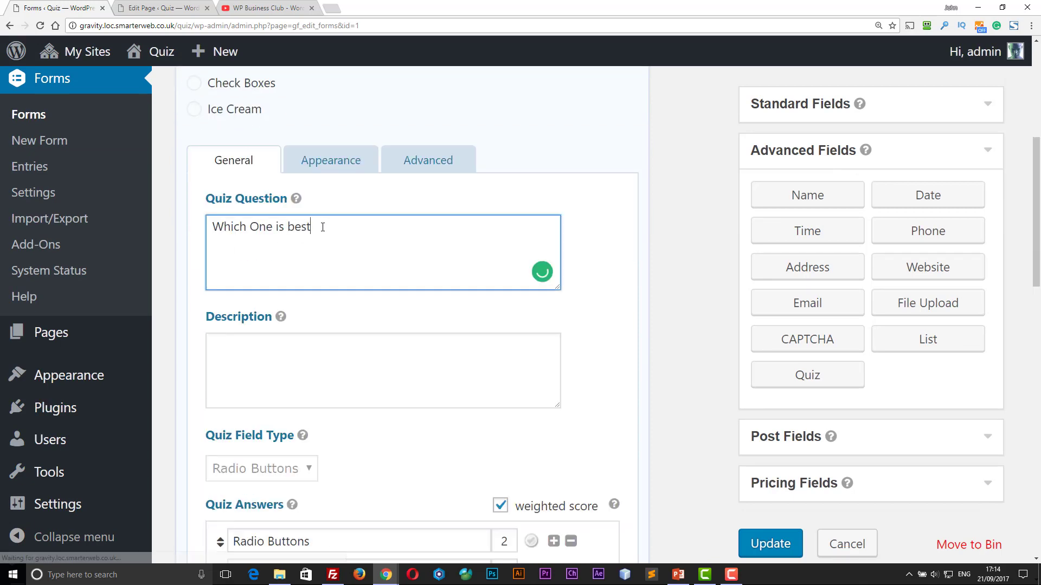
left_click(260, 352)
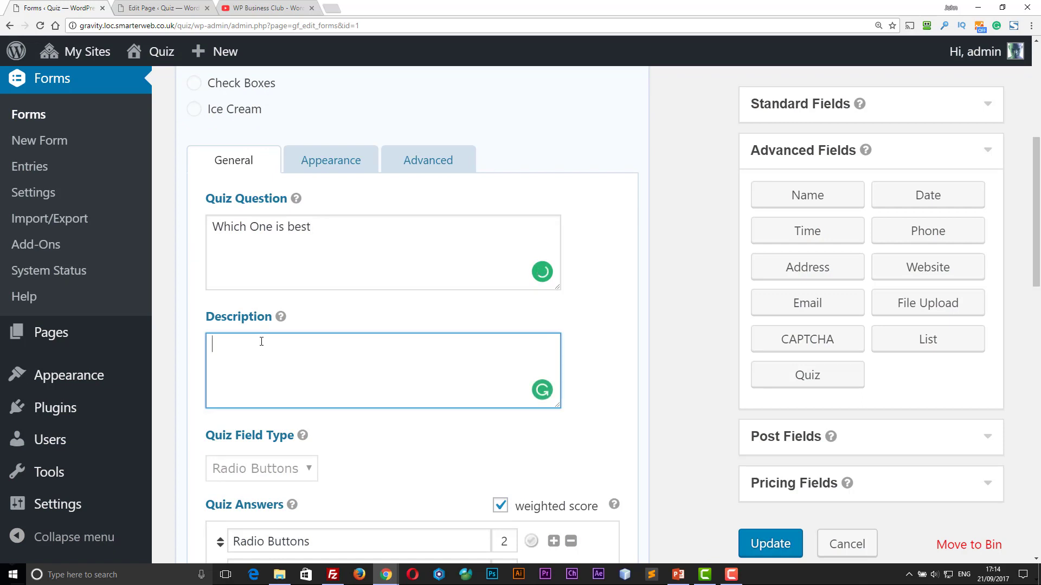
scroll(266, 340, "down", 2)
mouse_move(302, 326)
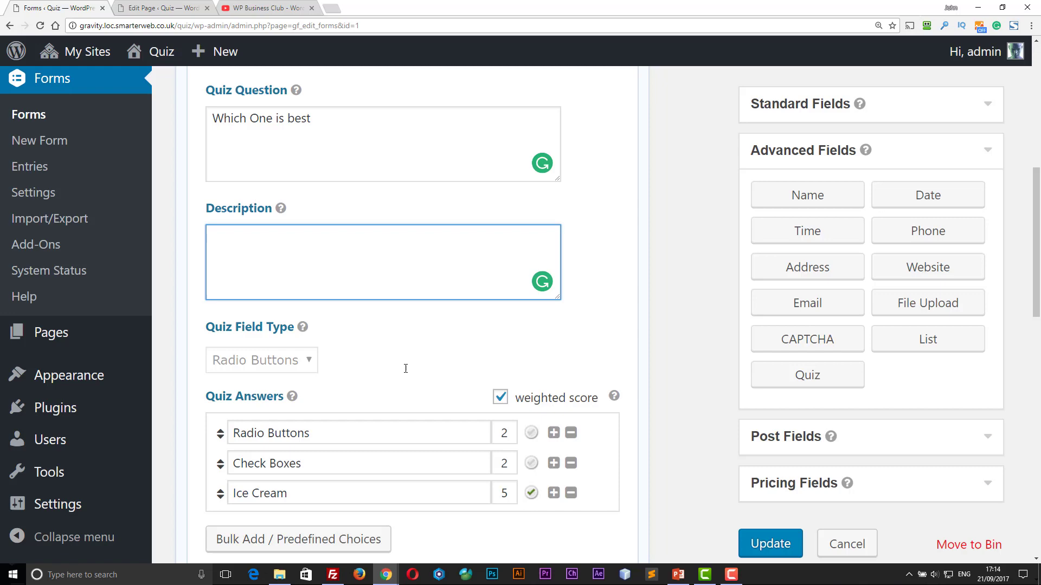
scroll(283, 403, "down", 2)
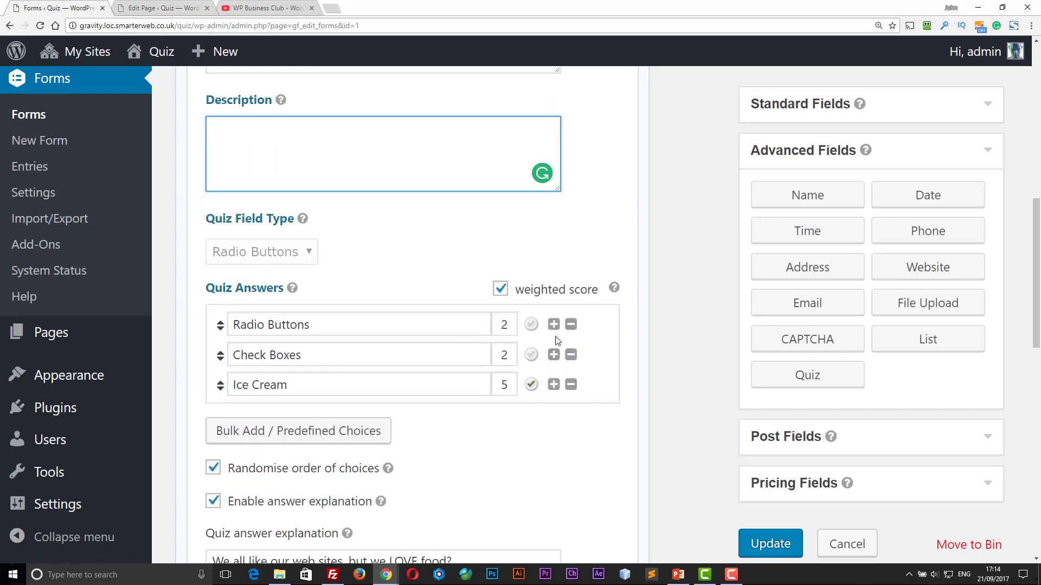
- Replace the Check Boxes answer with a blank one and keep weighted scoring enabled
left_click(570, 355)
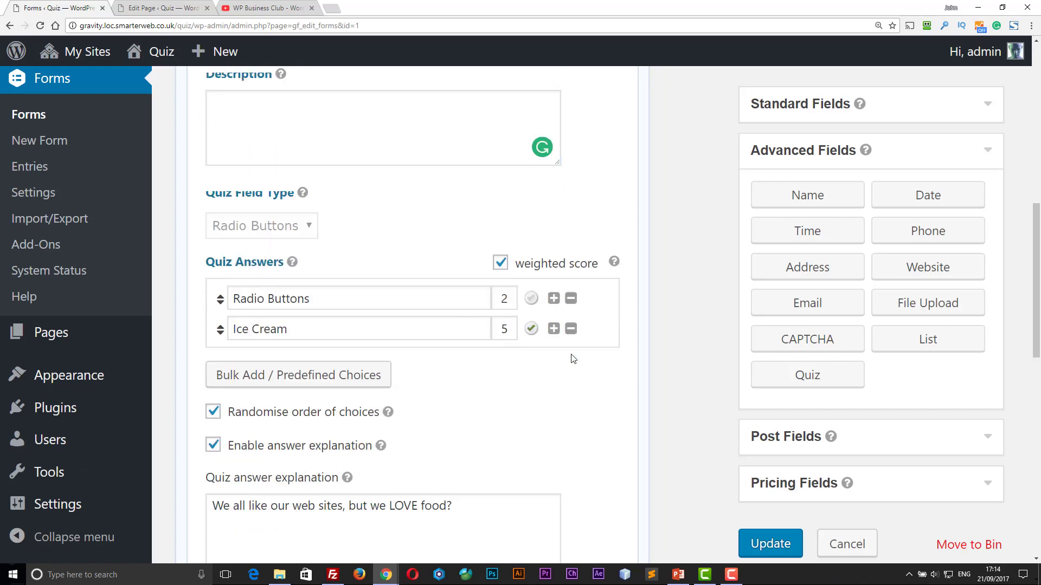
left_click(553, 300)
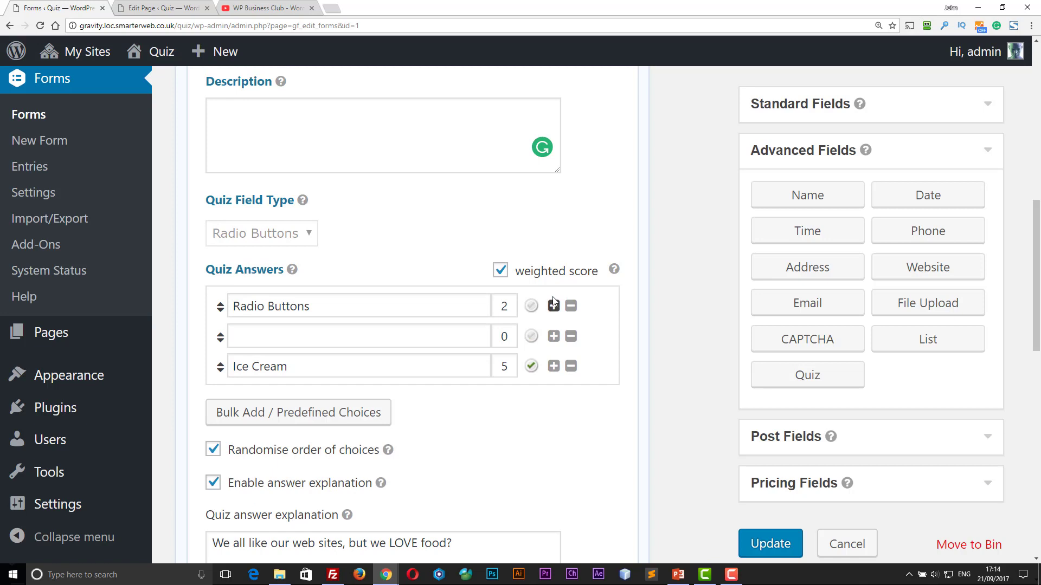
left_click(498, 272)
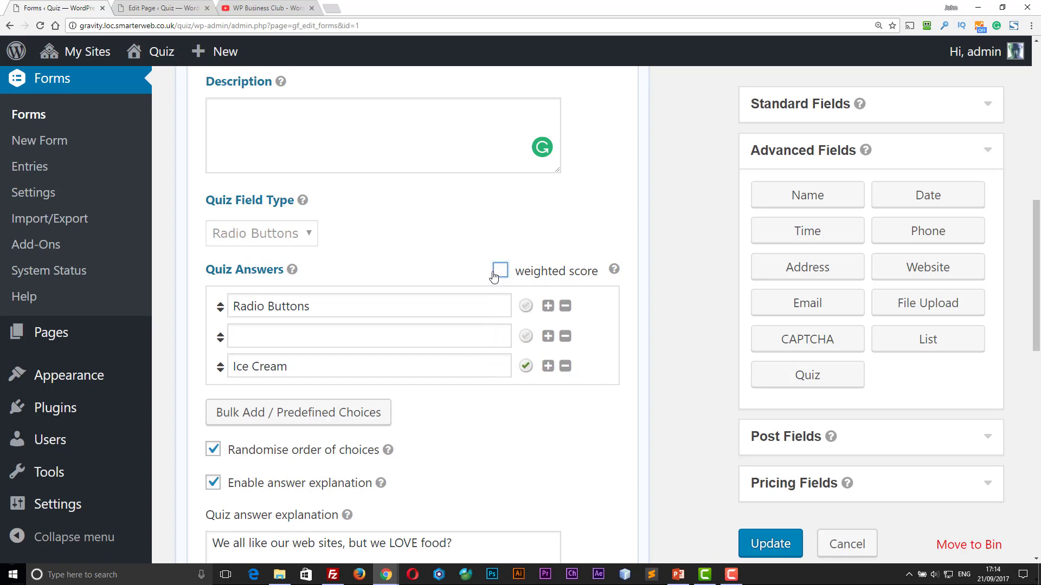
left_click(499, 274)
left_click(500, 273)
left_click(500, 273)
left_click(499, 273)
left_click(500, 273)
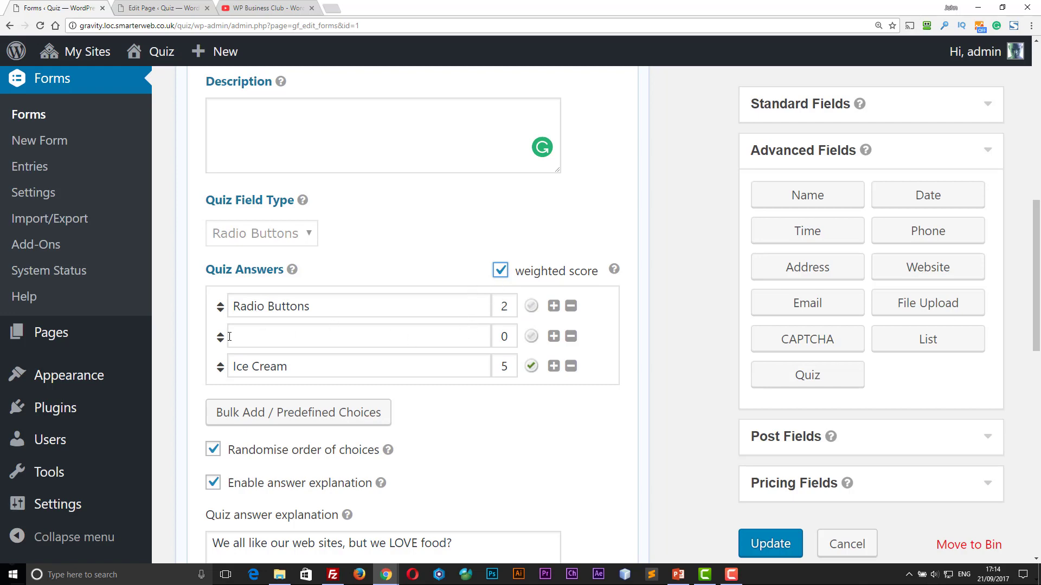
- Move Ice Cream to the top of the answers and mark the question Required
left_click_drag(217, 366, 239, 306)
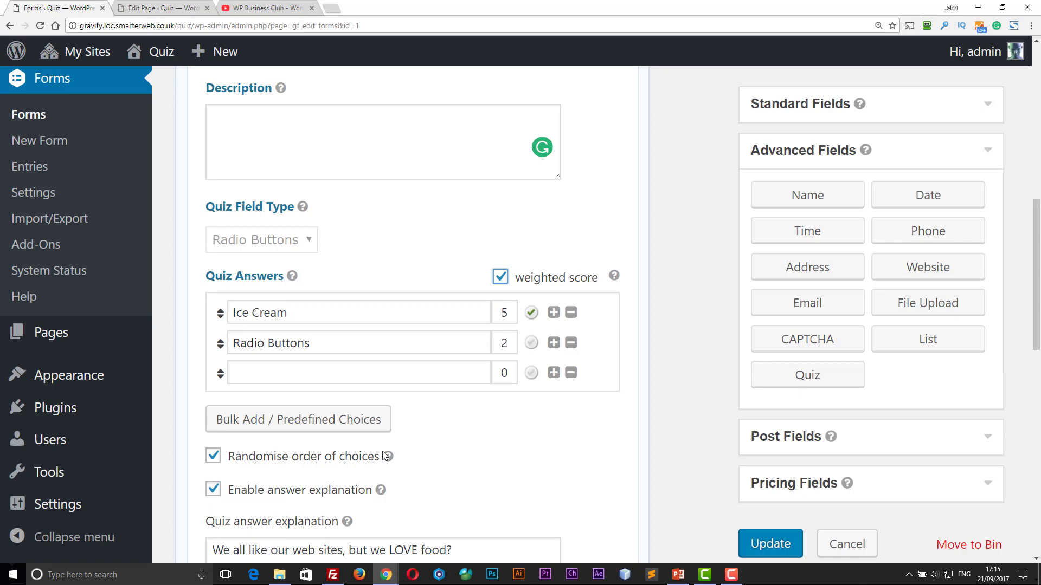
scroll(450, 439, "down", 1)
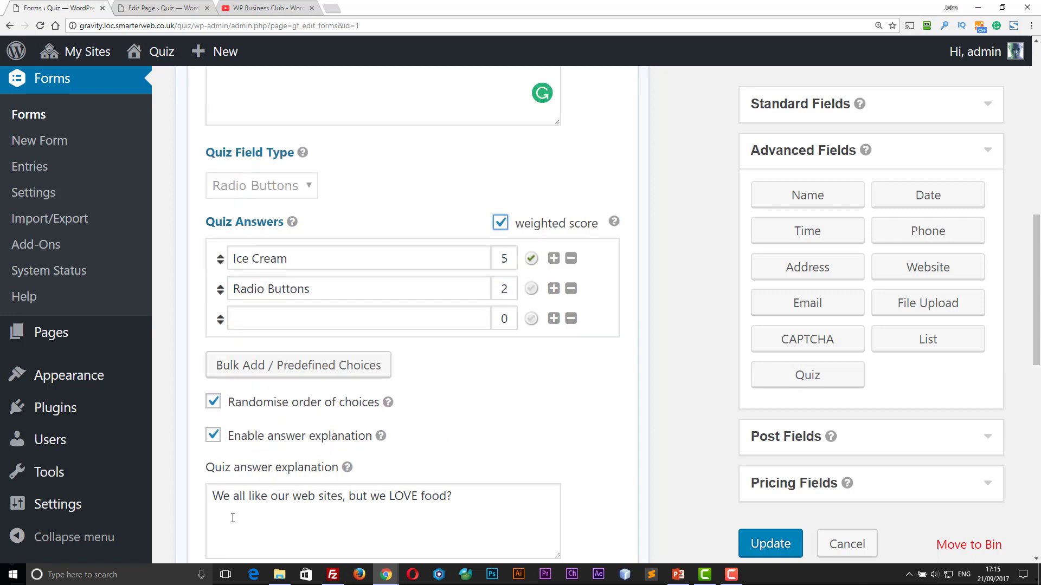
left_click_drag(212, 495, 483, 495)
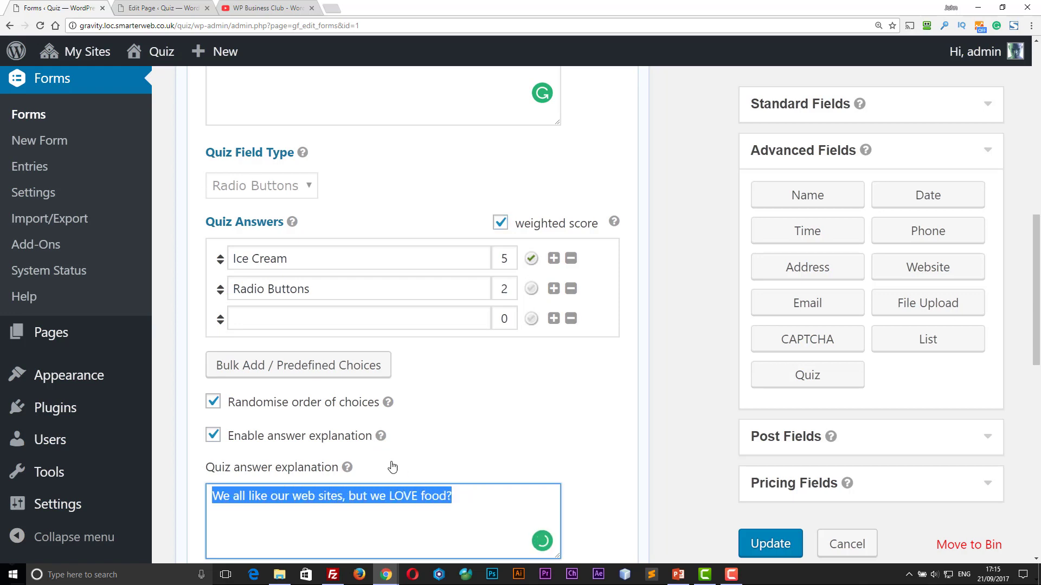
scroll(392, 466, "down", 1)
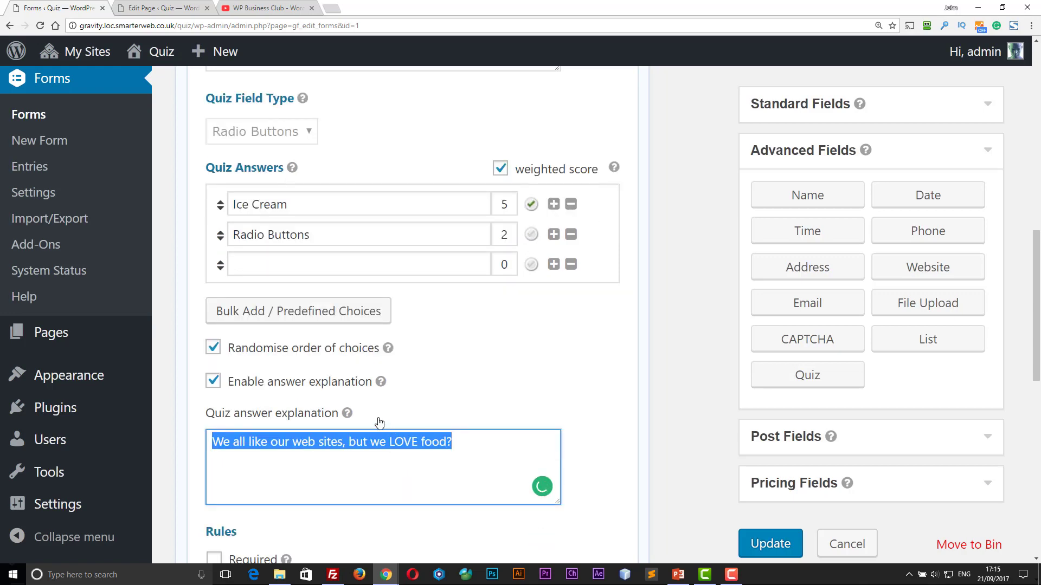
scroll(384, 379, "down", 1)
scroll(385, 369, "down", 2)
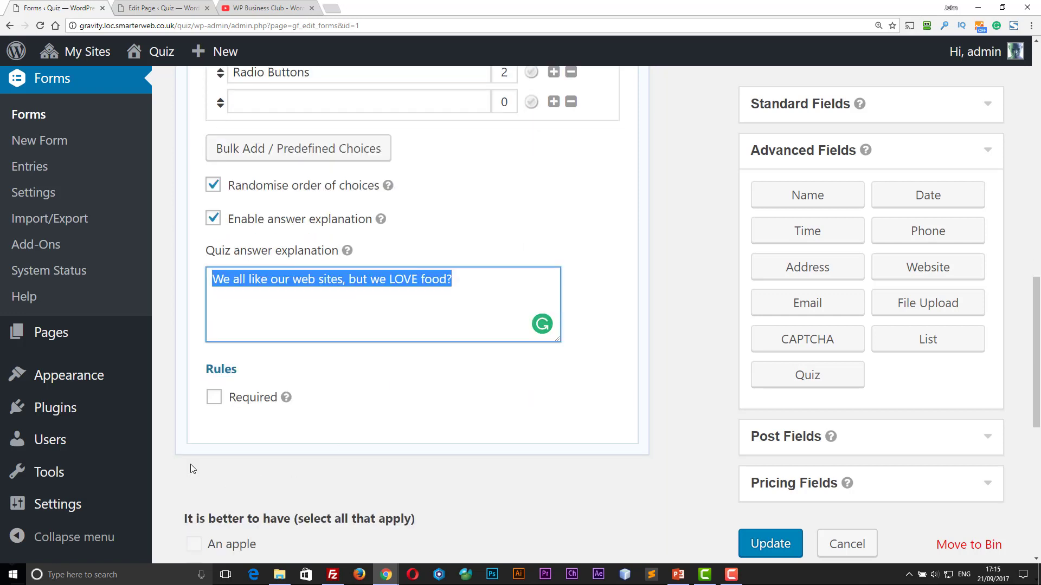
left_click(214, 399)
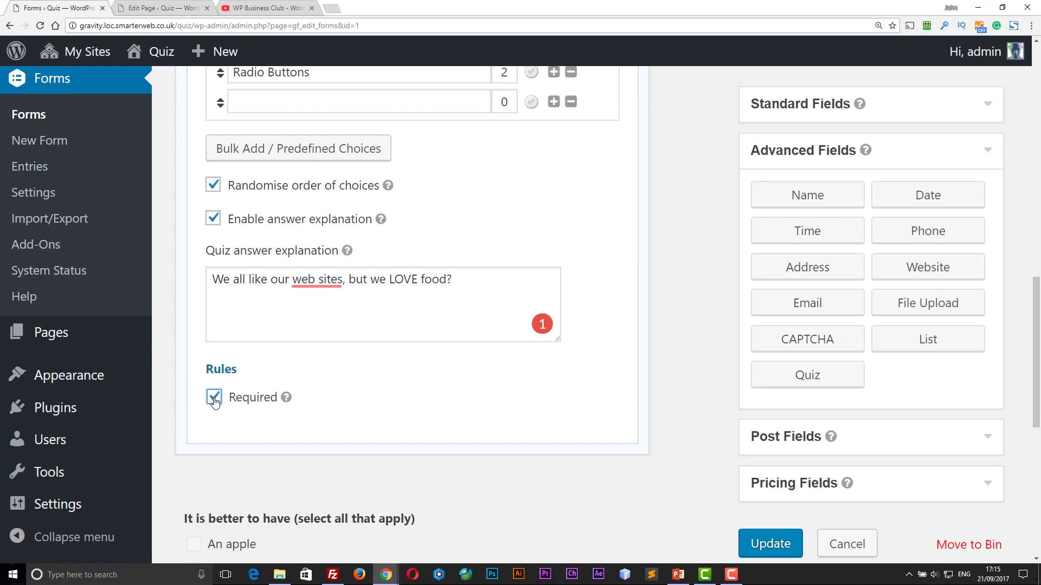
scroll(214, 399, "up", 3)
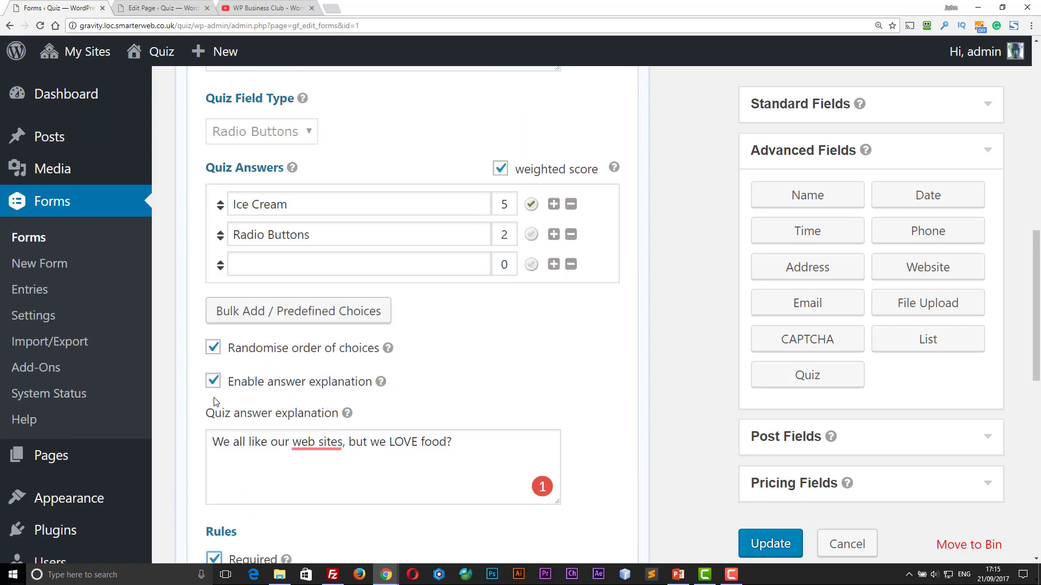
scroll(421, 325, "up", 4)
scroll(411, 353, "up", 4)
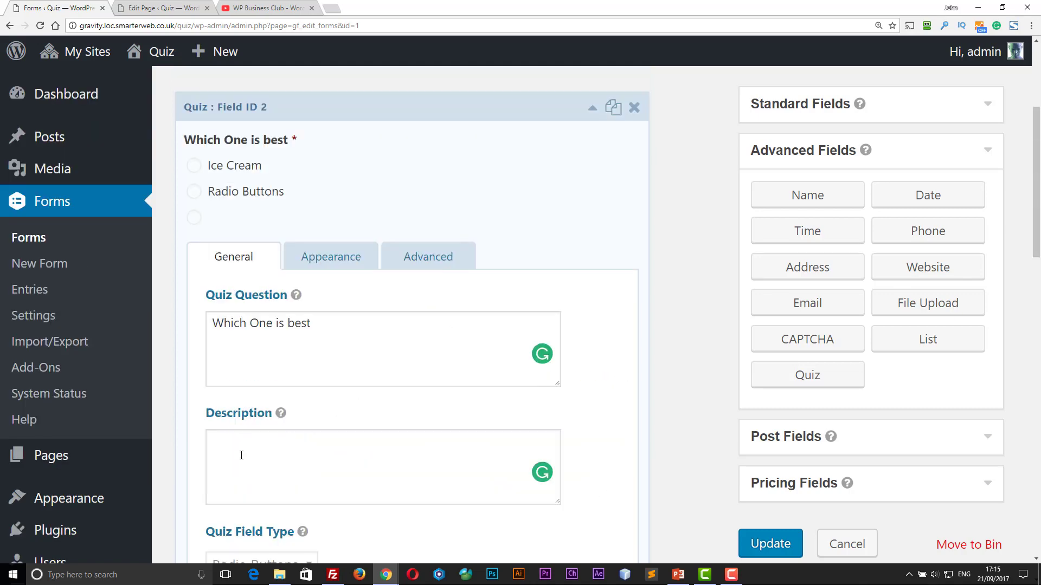
scroll(241, 456, "down", 2)
- Check the question's Appearance settings, leaving Description Placement unchanged below inputs
left_click(318, 154)
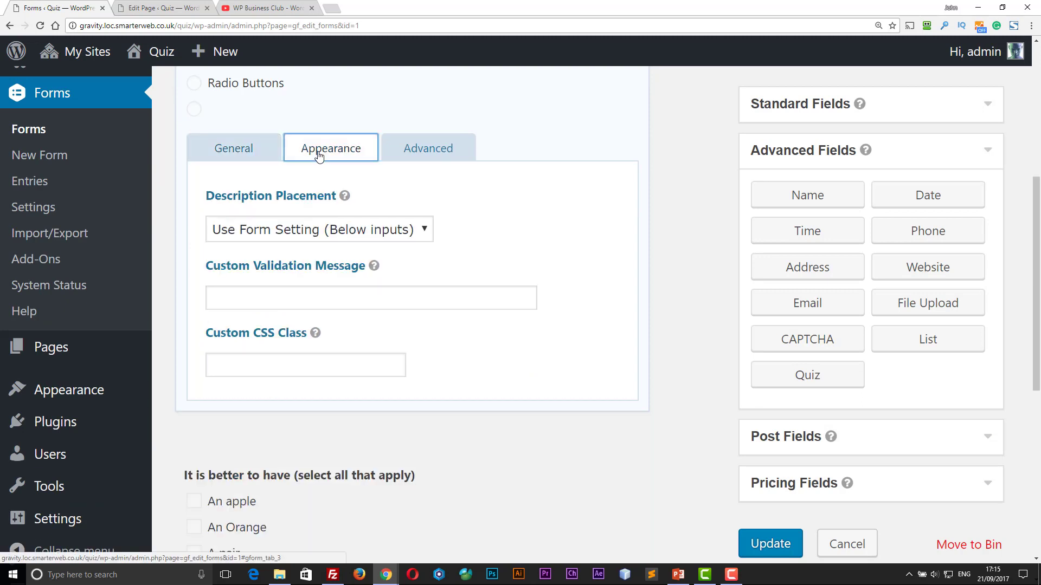
left_click(275, 233)
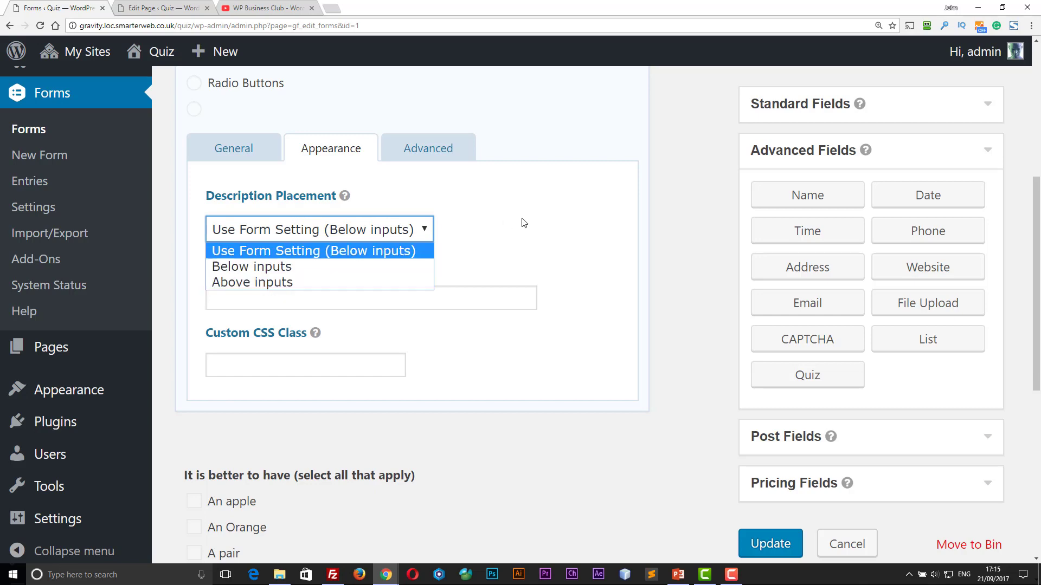
left_click(508, 259)
scroll(530, 262, "up", 3)
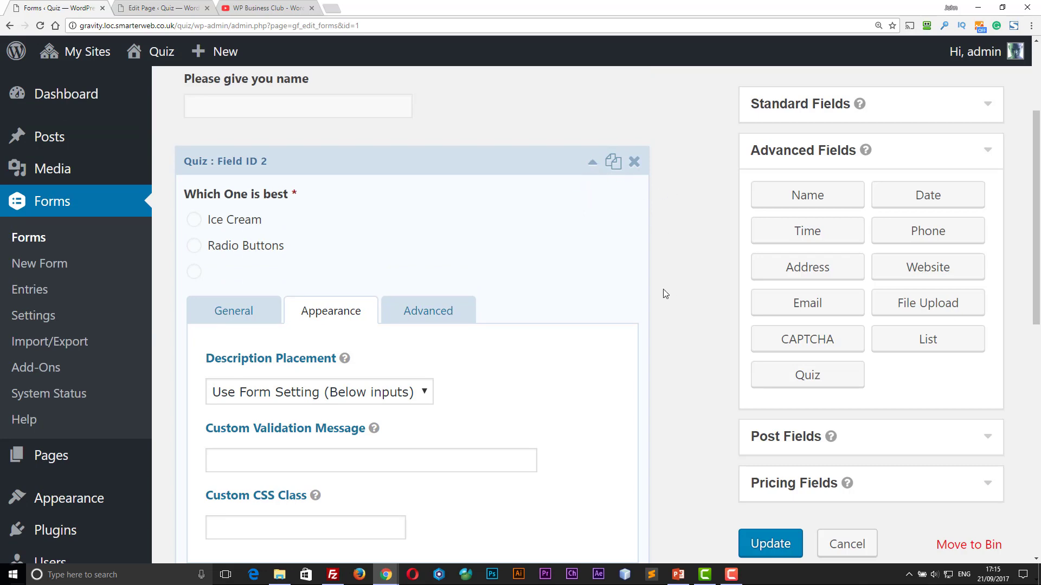
scroll(650, 295, "down", 6)
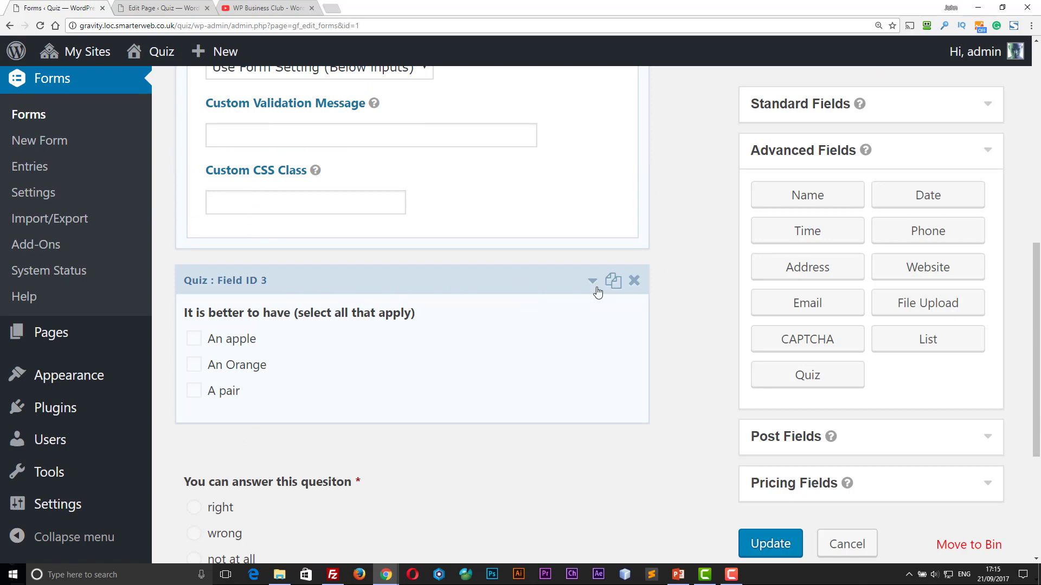
- Expand the 'It is better to have' question, review its answers and explanation, then view its Appearance options
left_click(593, 281)
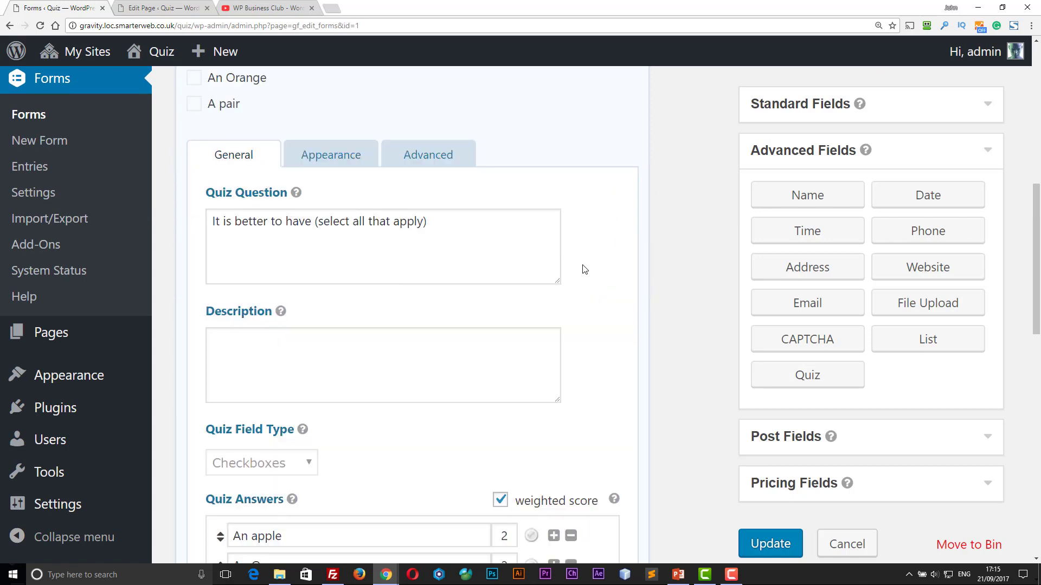
scroll(584, 270, "down", 4)
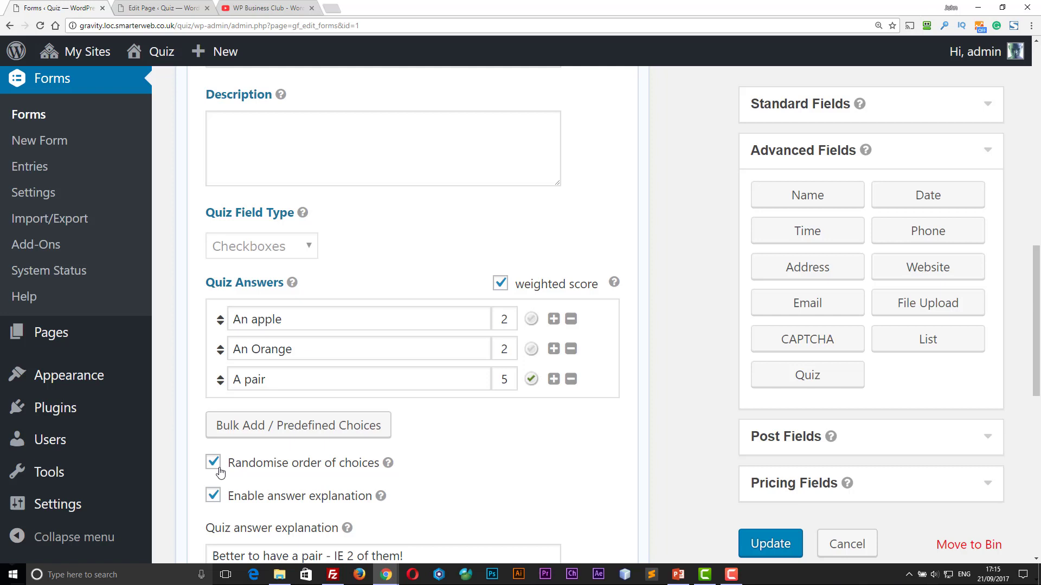
scroll(458, 511, "down", 1)
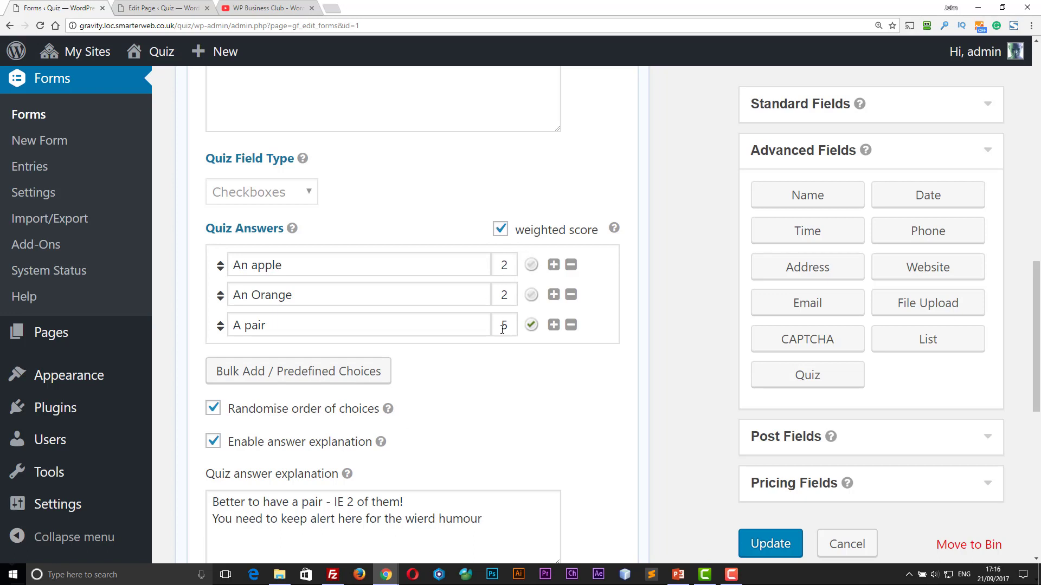
scroll(503, 329, "up", 2)
scroll(502, 334, "up", 2)
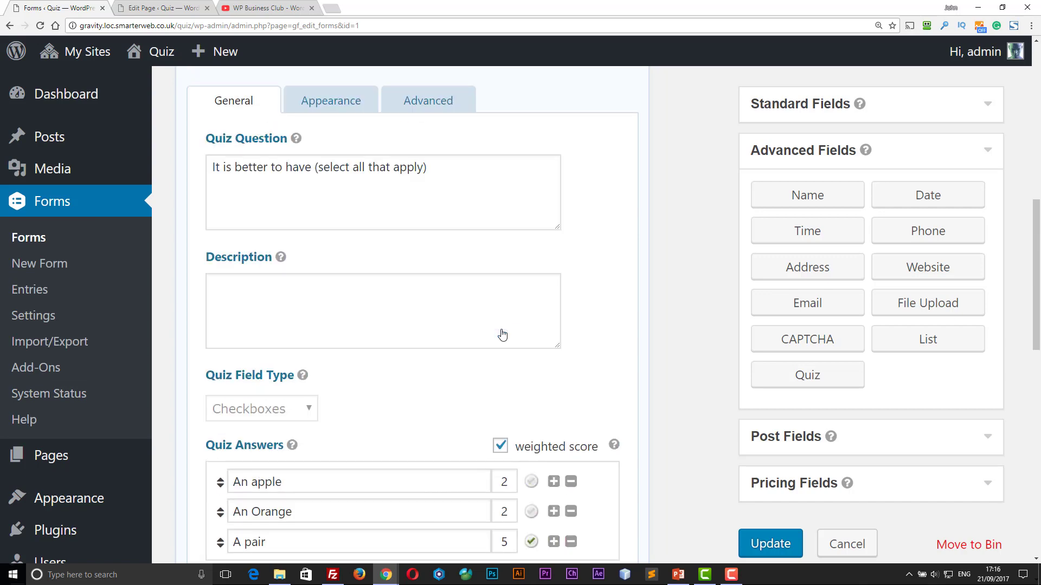
left_click(344, 102)
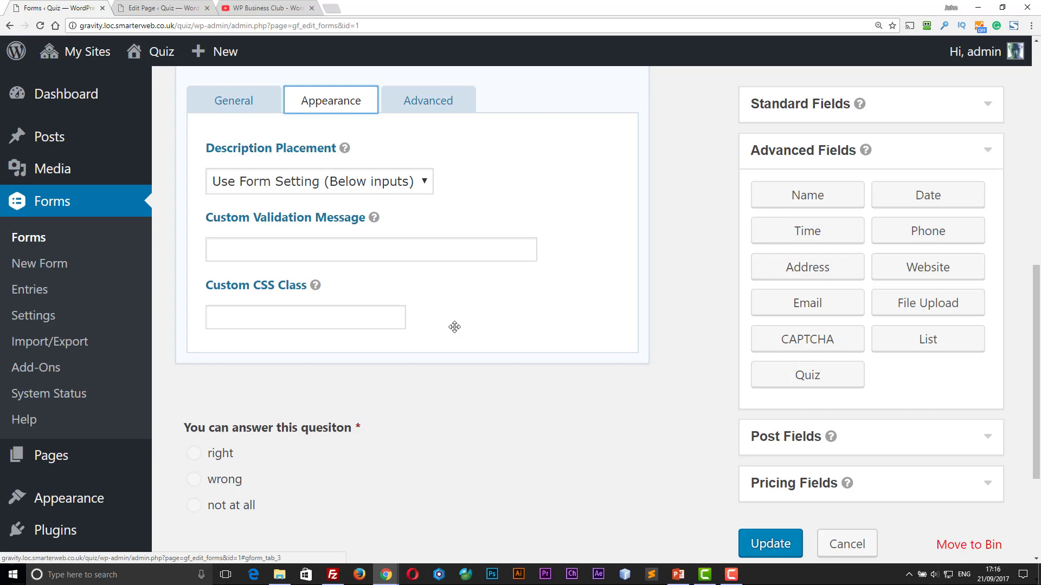
scroll(457, 325, "down", 3)
- Glance at quiz field 4's settings, collapse it, and expand the Final Question's quiz settings
left_click(592, 234)
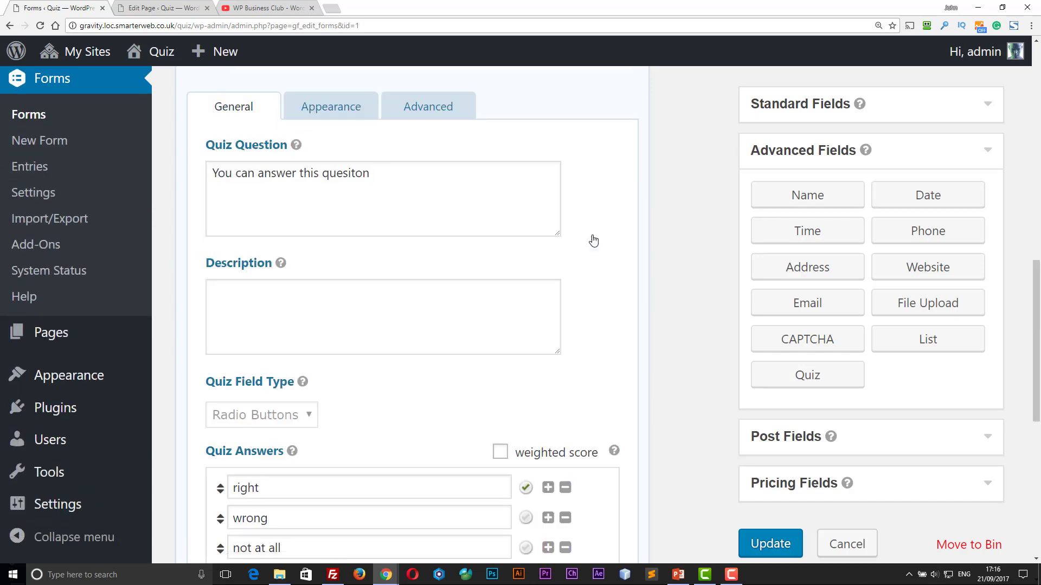
scroll(572, 279, "down", 3)
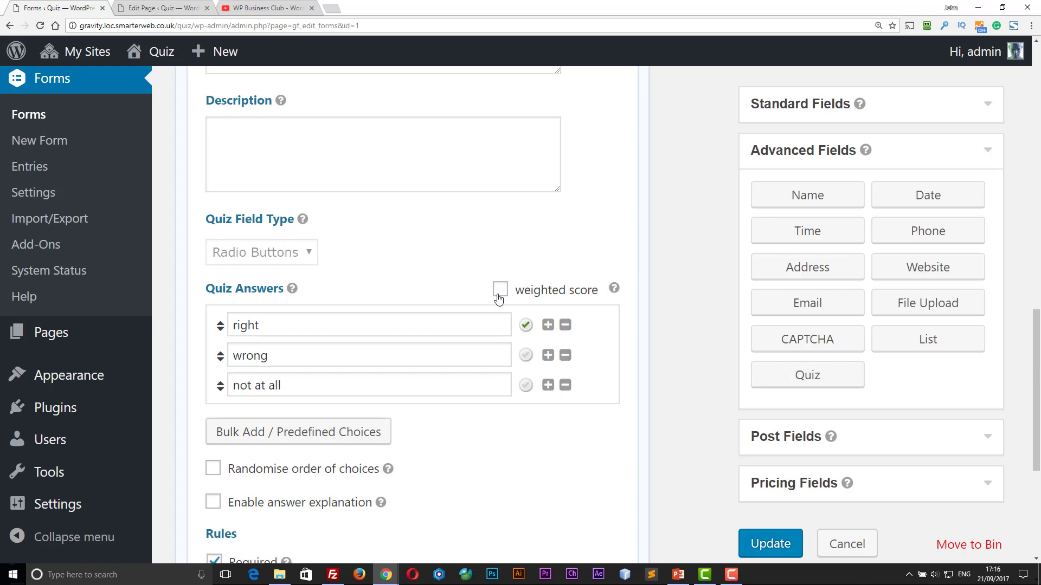
scroll(498, 284, "up", 3)
scroll(501, 296, "up", 7)
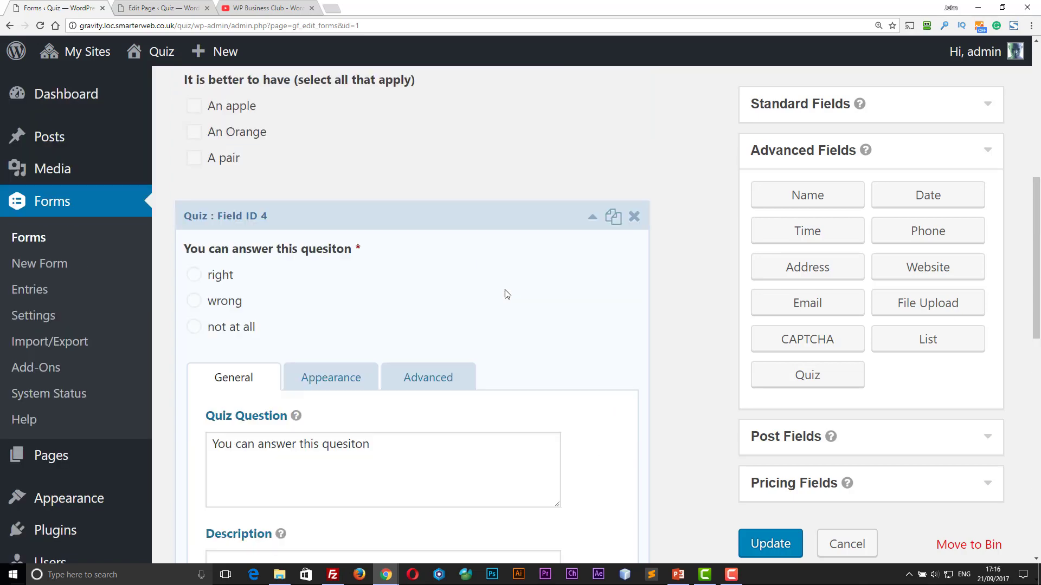
left_click(592, 272)
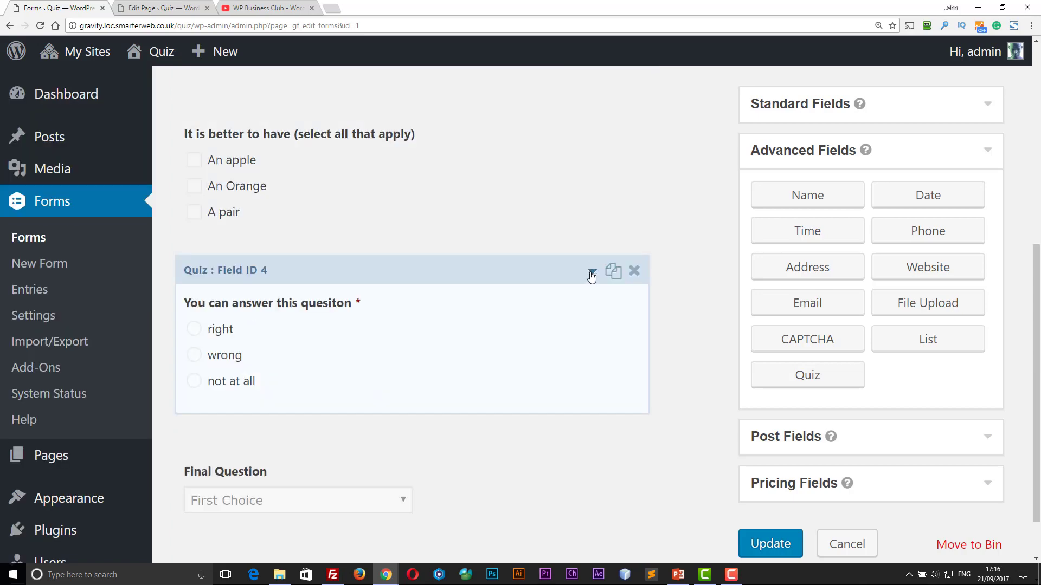
left_click(360, 471)
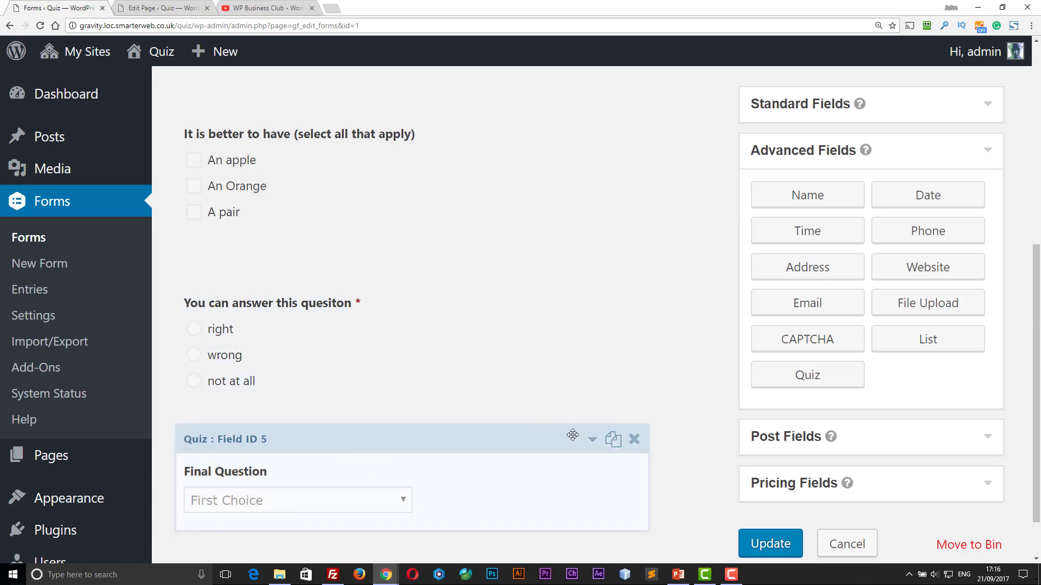
left_click(592, 441)
- Briefly mark Third Choice correct, then restore Second Choice as the Final Question's correct answer
scroll(553, 422, "down", 4)
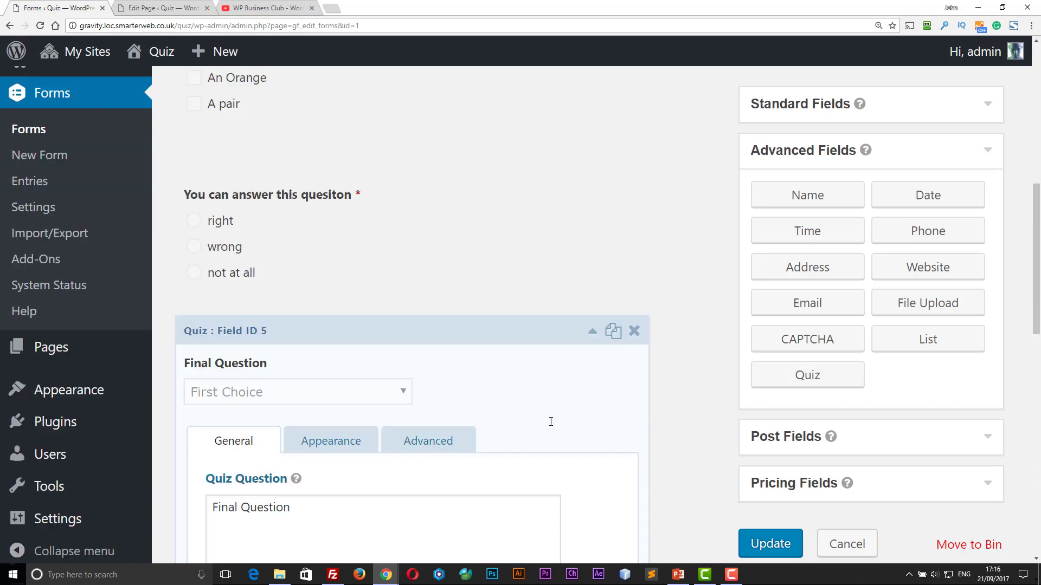
scroll(588, 419, "down", 3)
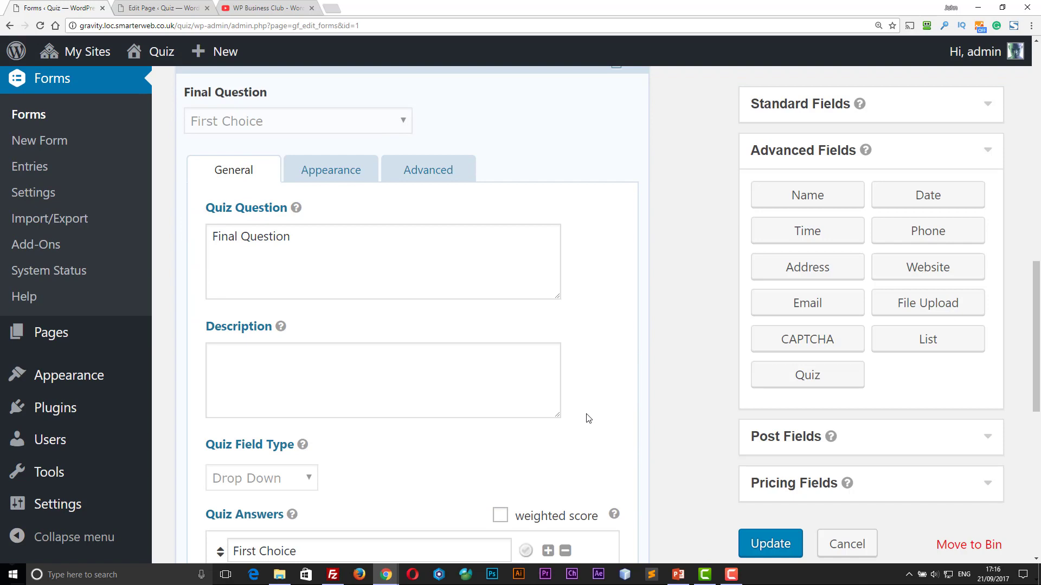
scroll(589, 419, "down", 3)
scroll(588, 419, "down", 2)
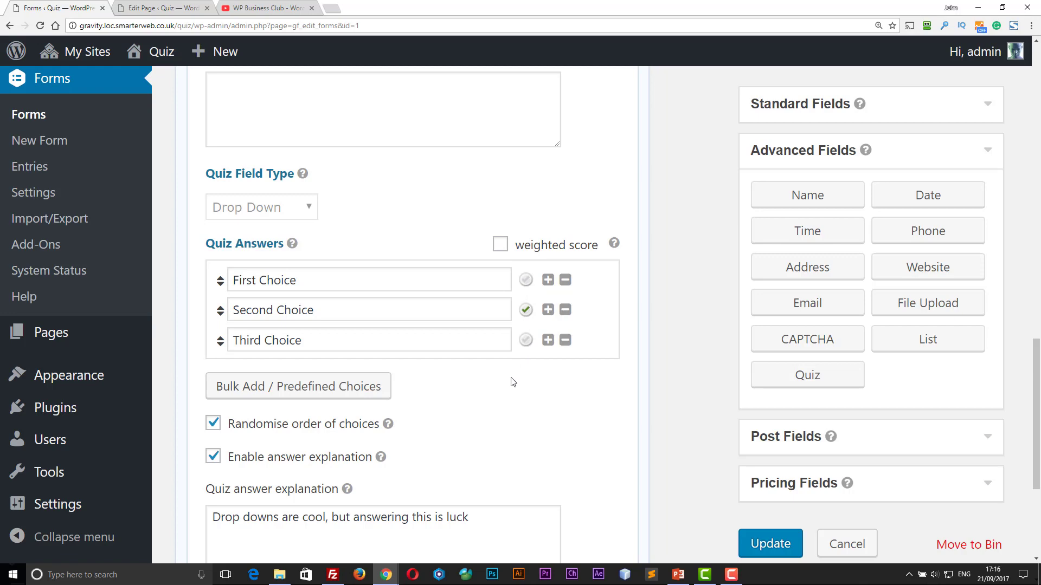
left_click(526, 339)
left_click(525, 311)
scroll(491, 290, "up", 12)
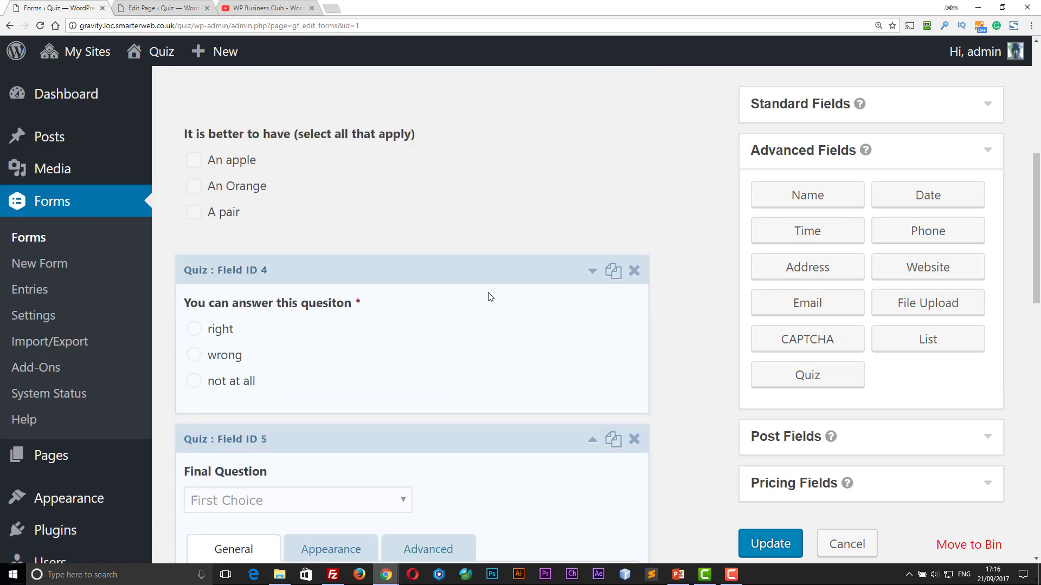
- Expand the 'It is better to have' question and mark An Orange correct alongside A pair
left_click(593, 158)
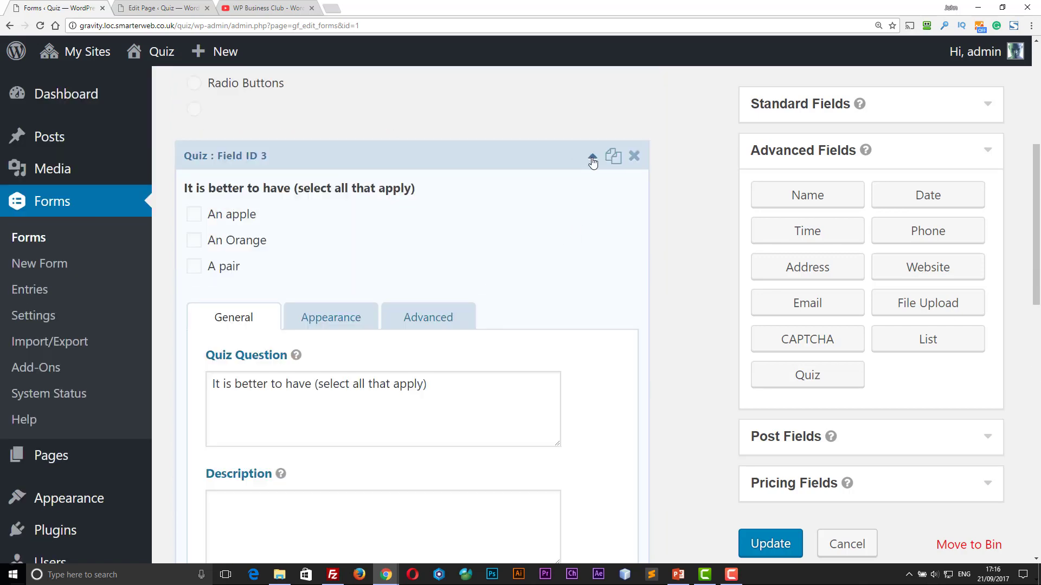
scroll(576, 353, "down", 7)
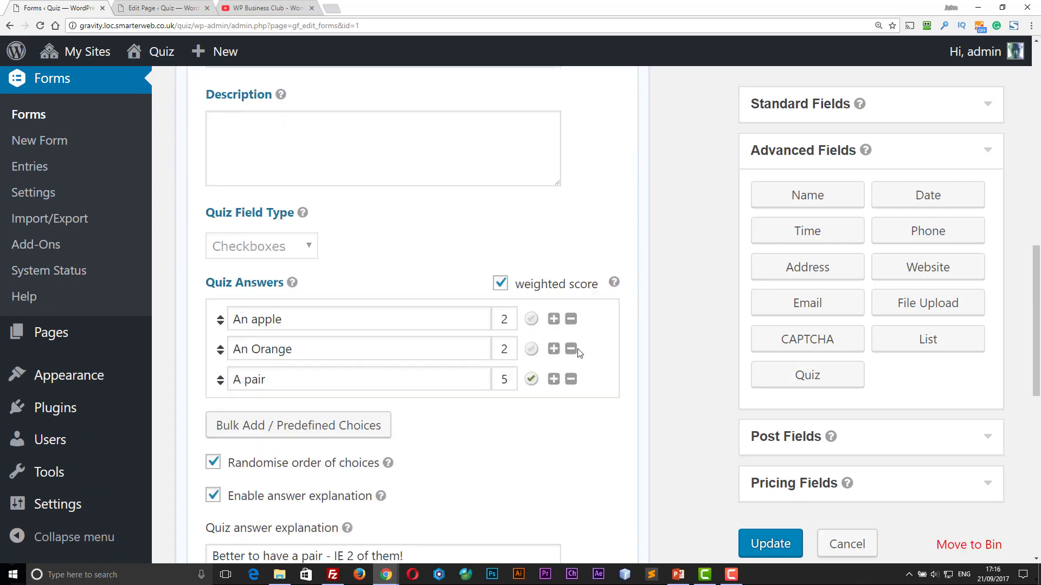
scroll(579, 353, "down", 1)
left_click(529, 297)
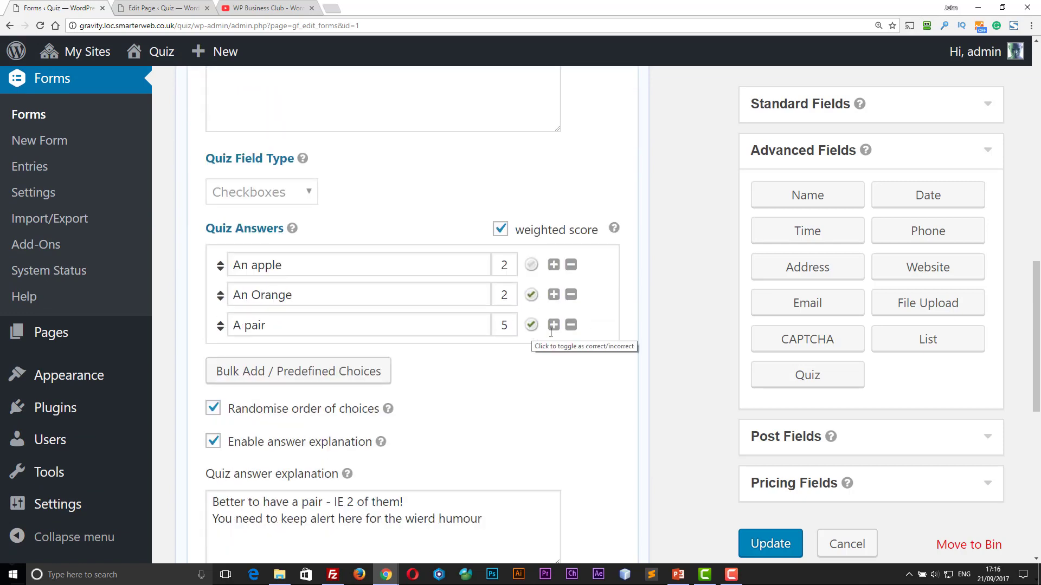
scroll(598, 350, "up", 3)
scroll(598, 350, "down", 10)
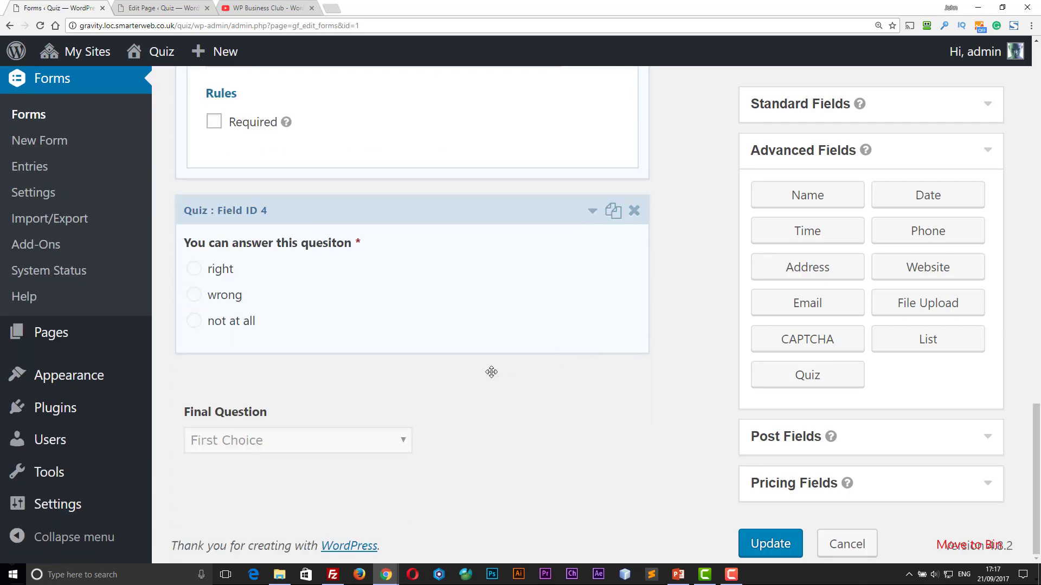
- Uncheck 'Randomise order of choices' on the Final Question and drag Third Choice above Second Choice
left_click(592, 378)
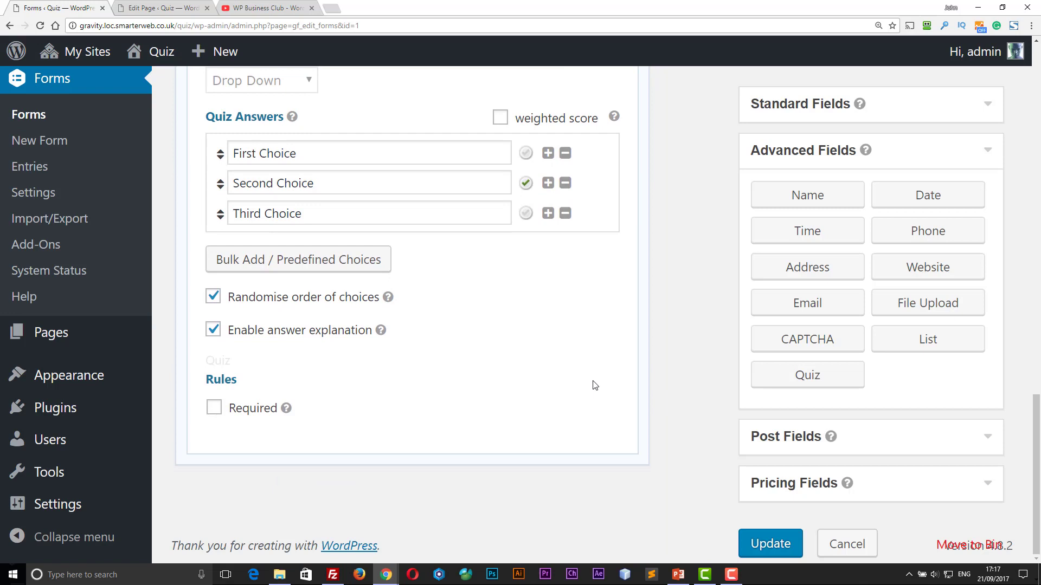
scroll(322, 365, "up", 1)
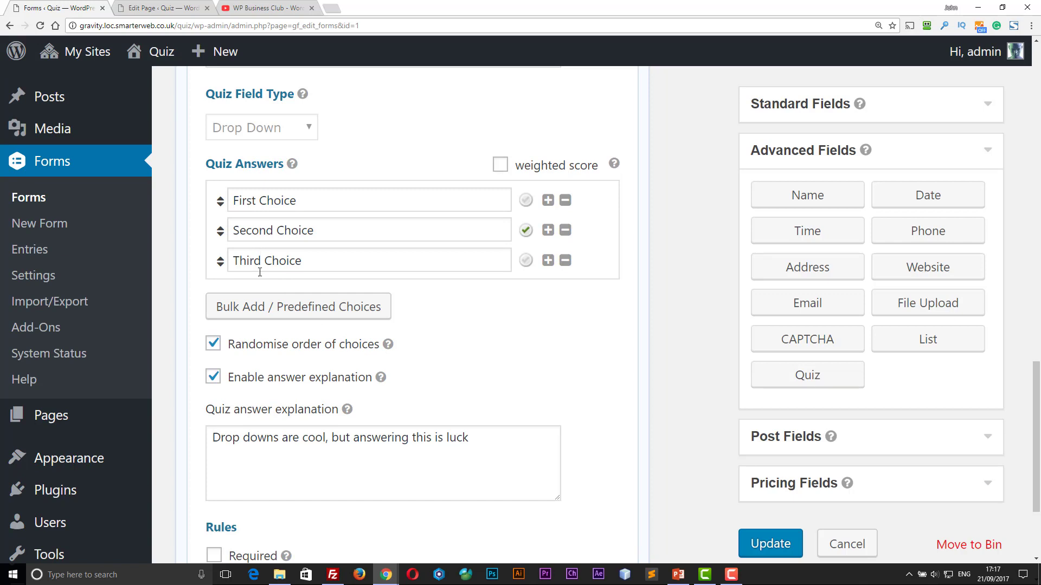
left_click(212, 345)
left_click_drag(222, 262, 231, 222)
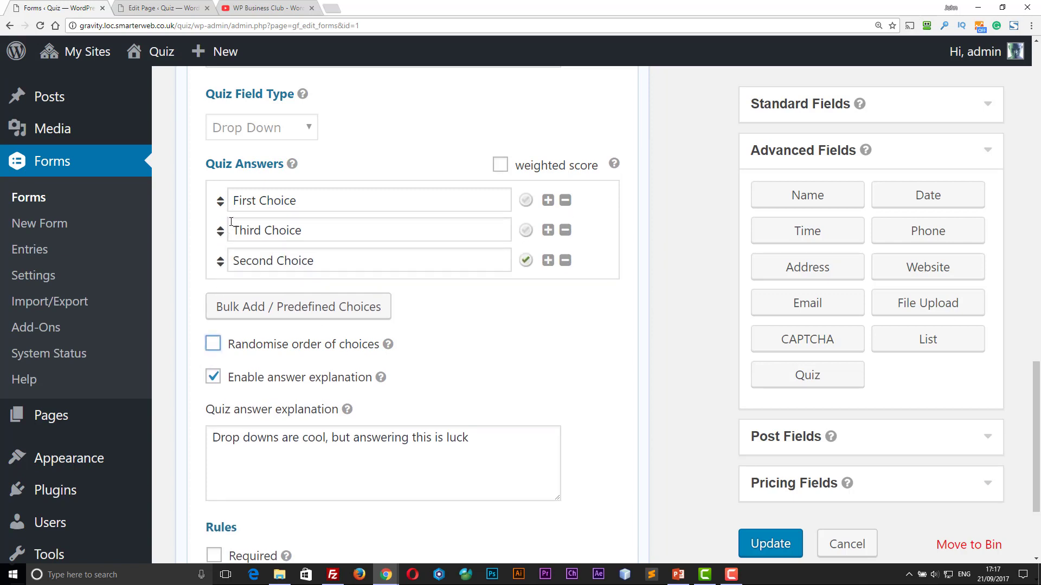
scroll(260, 362, "down", 1)
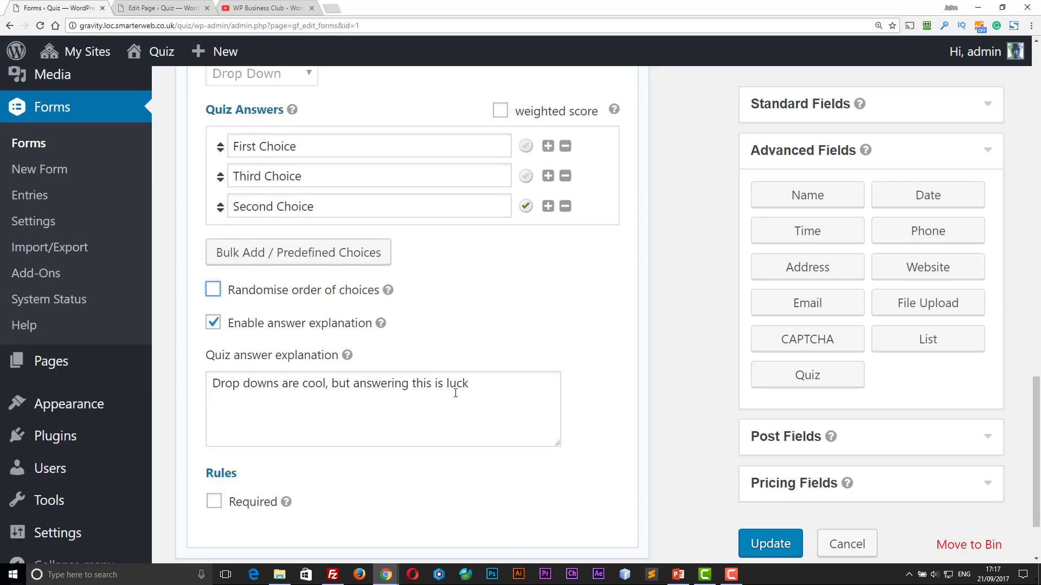
scroll(426, 394, "up", 15)
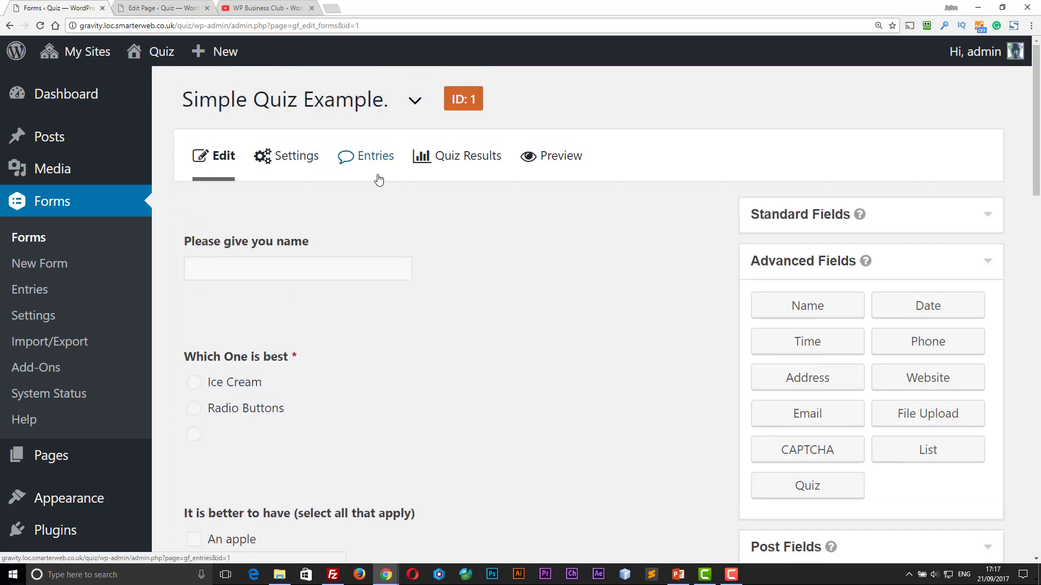
- Leave the editor unsaved for Quiz Results and review the 9 entries, 7.89 average, 22% pass rate
left_click(447, 158)
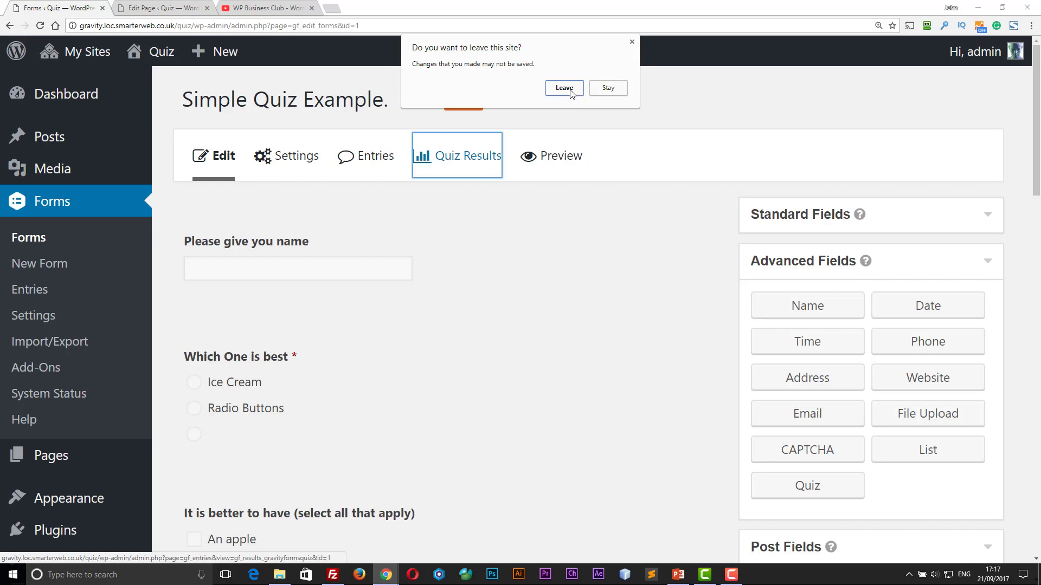
left_click(572, 91)
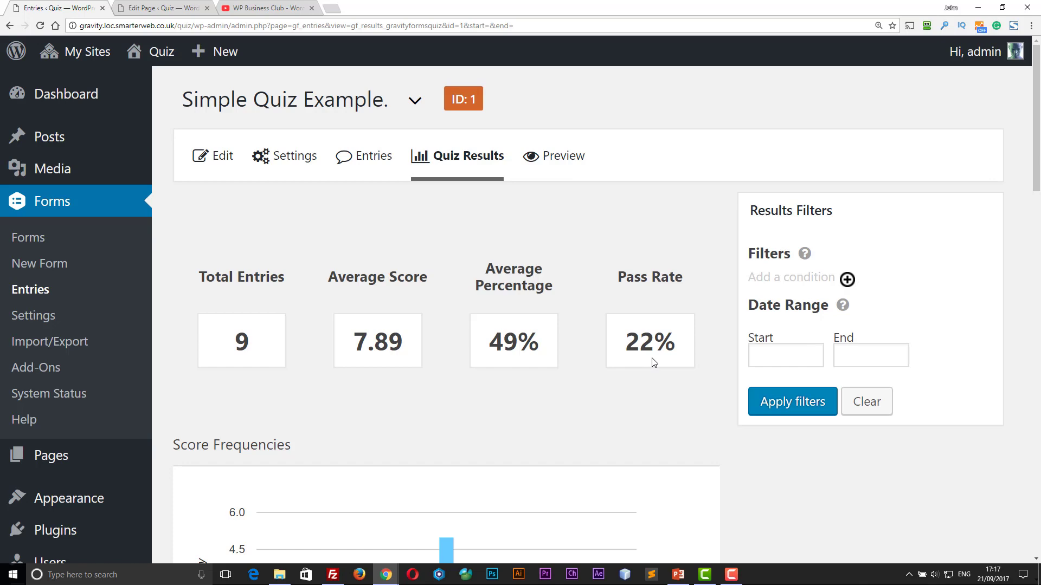
scroll(653, 361, "down", 5)
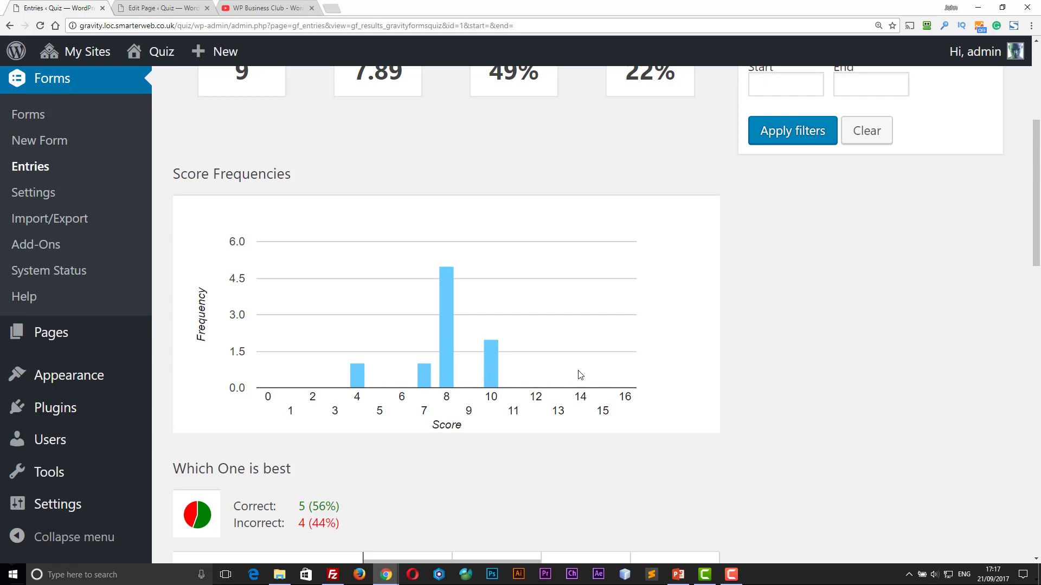
scroll(529, 378, "down", 4)
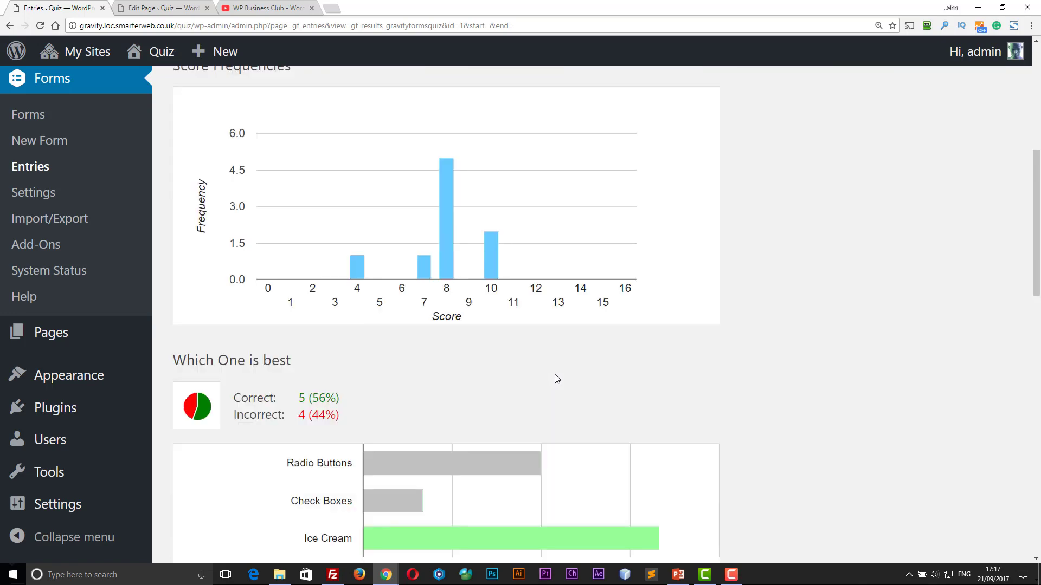
scroll(558, 379, "down", 1)
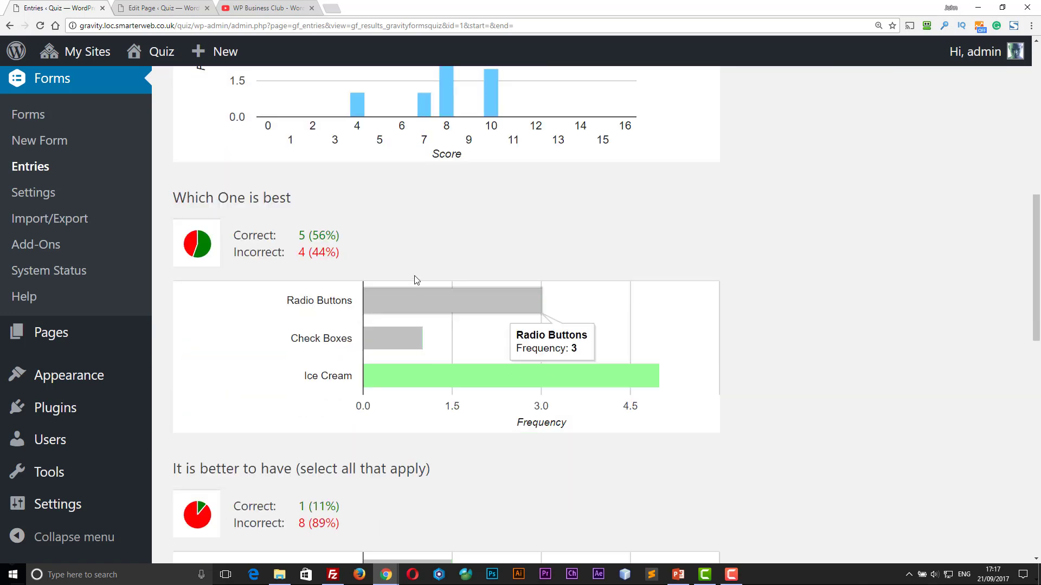
mouse_move(425, 385)
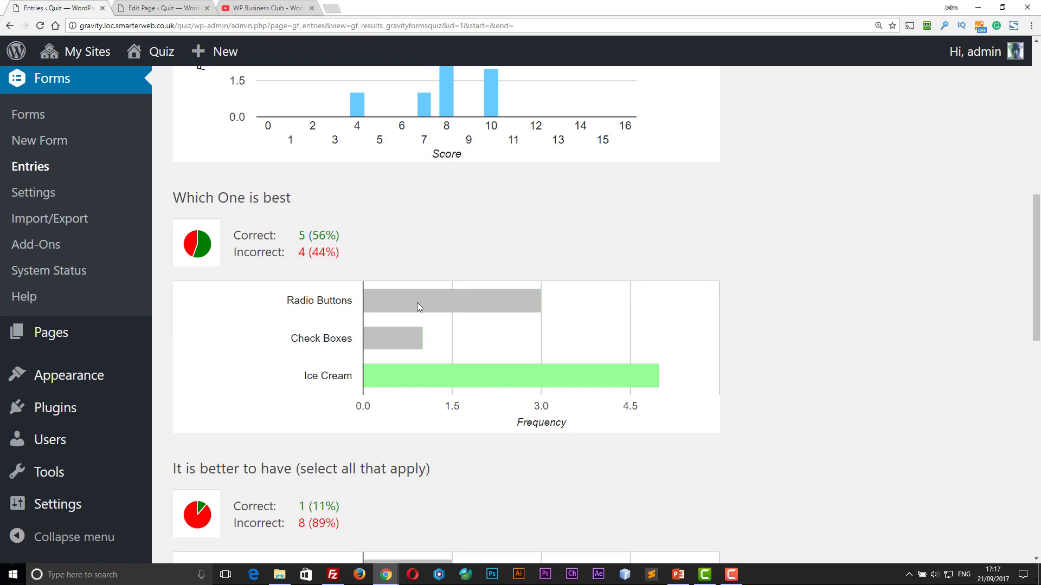
scroll(310, 258, "down", 2)
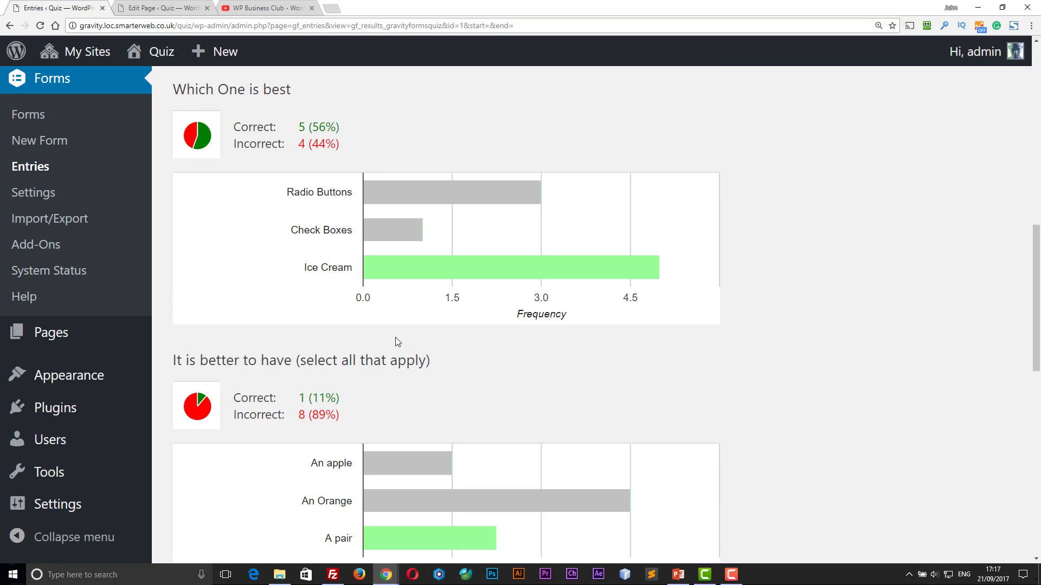
scroll(439, 353, "down", 3)
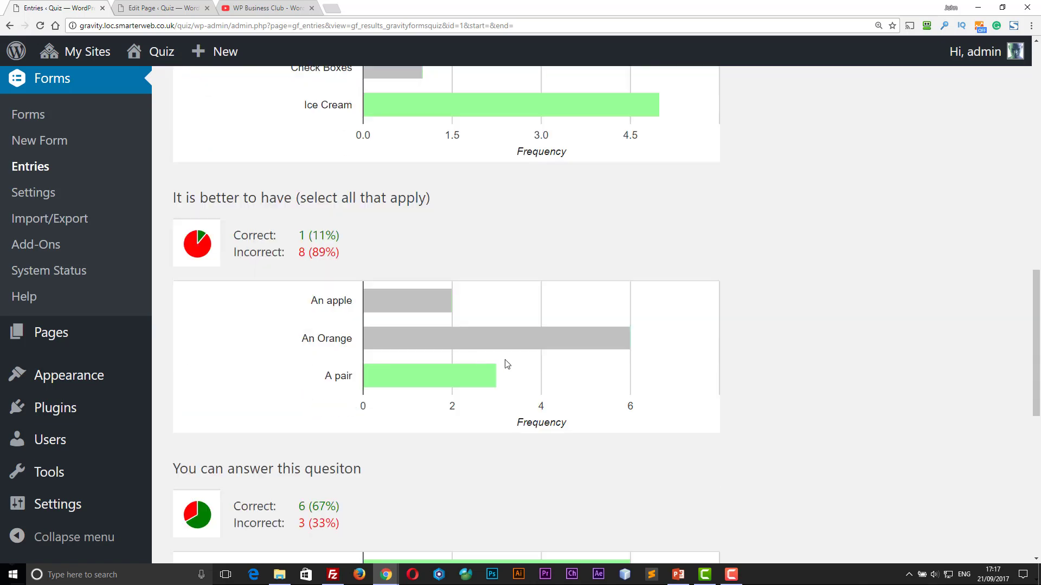
scroll(506, 363, "down", 2)
scroll(507, 363, "down", 1)
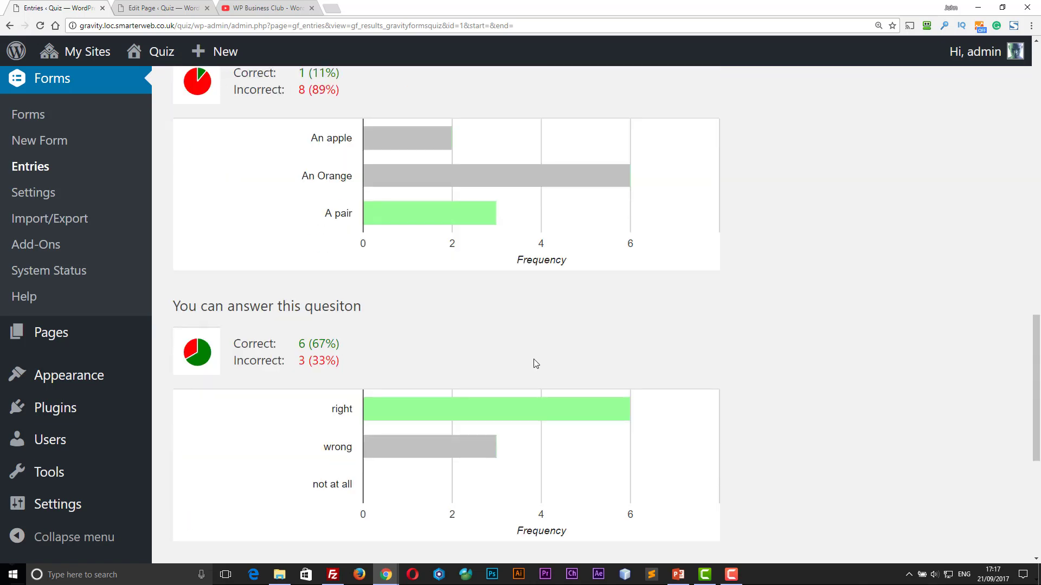
scroll(536, 363, "down", 3)
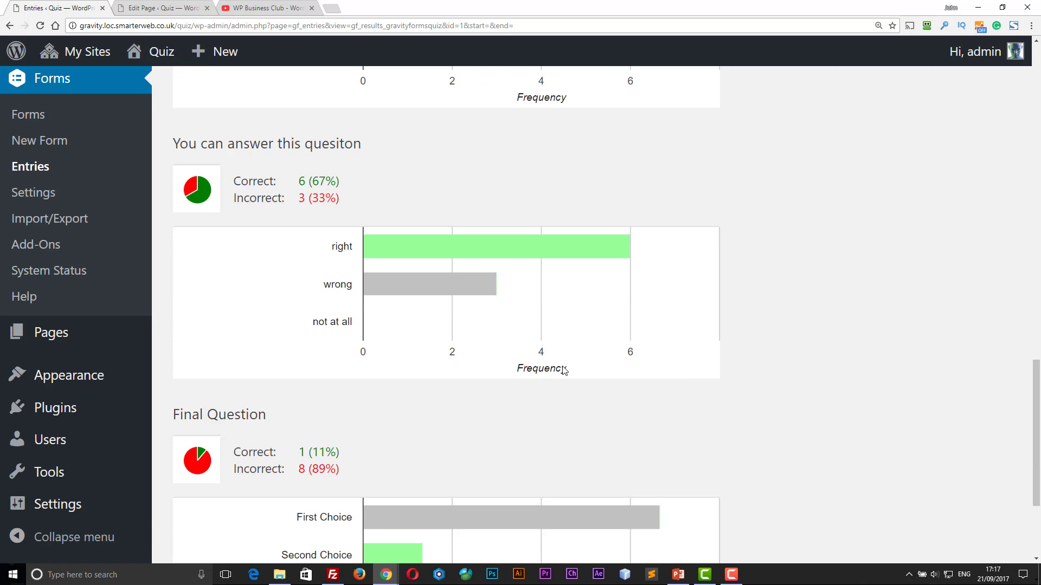
scroll(563, 370, "down", 3)
scroll(561, 366, "down", 1)
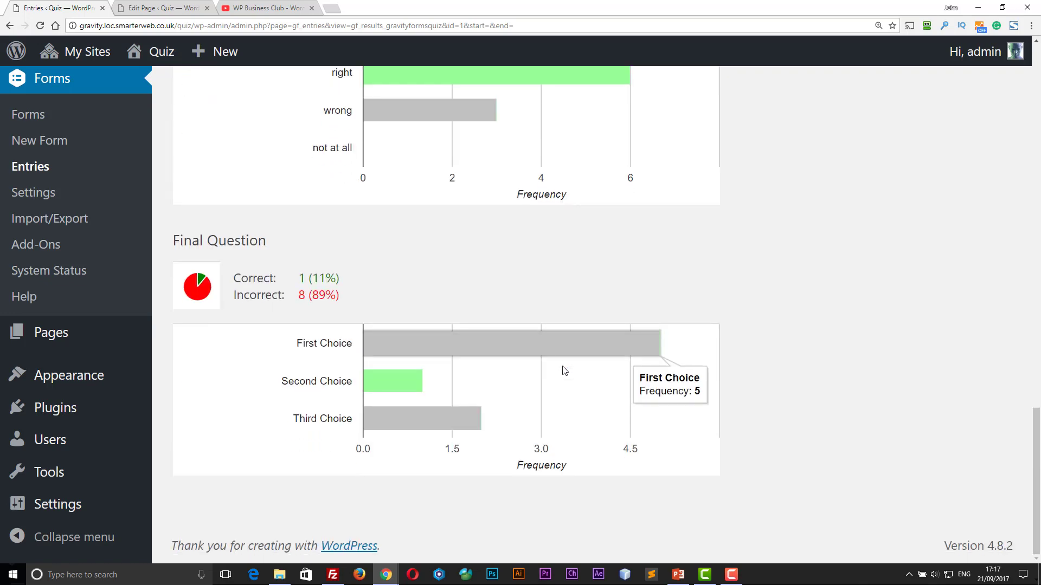
scroll(563, 370, "up", 10)
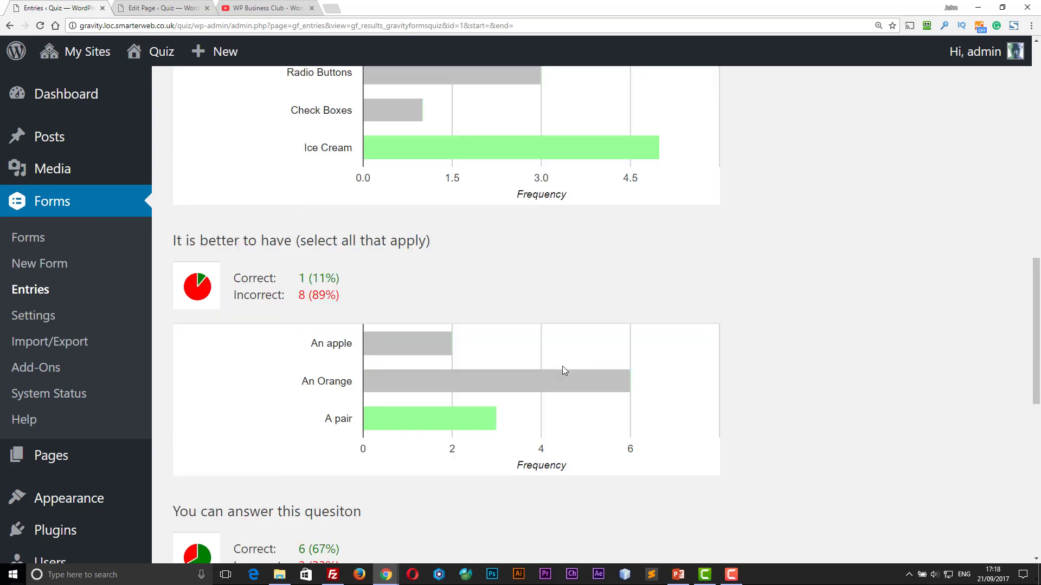
scroll(561, 366, "up", 3)
scroll(562, 365, "up", 5)
scroll(562, 366, "up", 5)
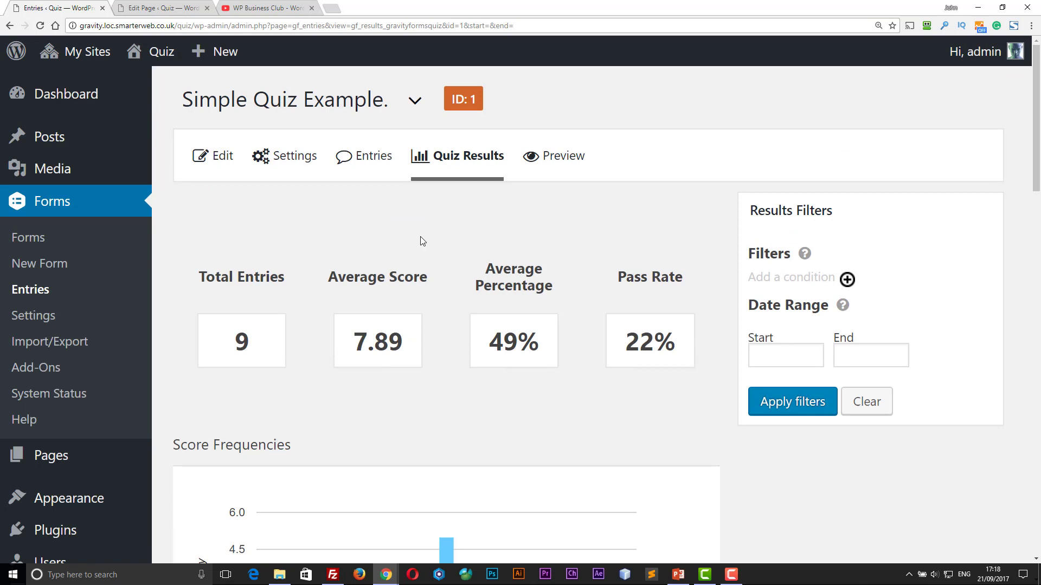
- Show Simple Quiz Example's 9 entries with their scores, percentages and pass/fail results
left_click(368, 163)
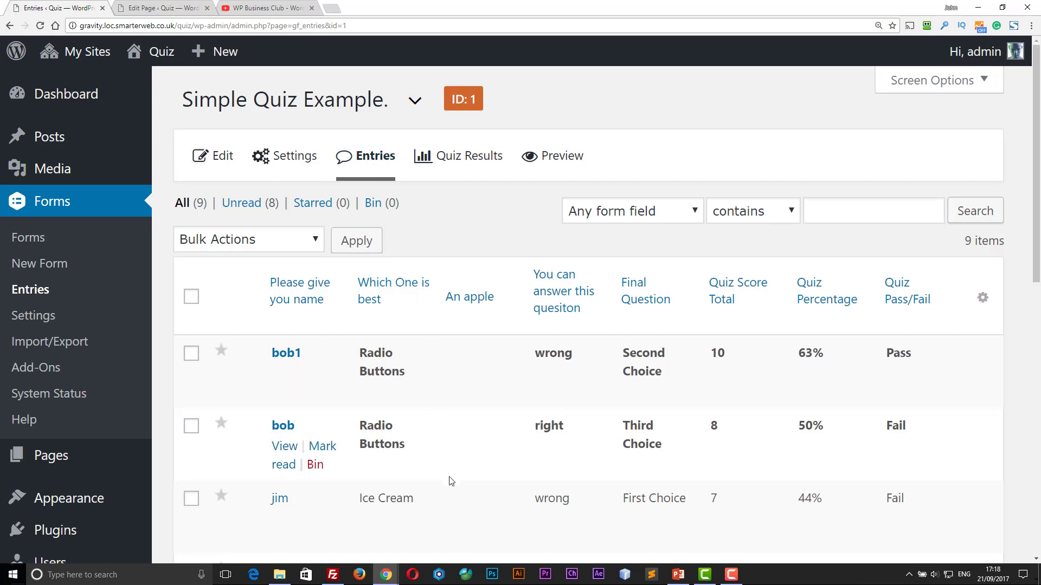
mouse_move(282, 131)
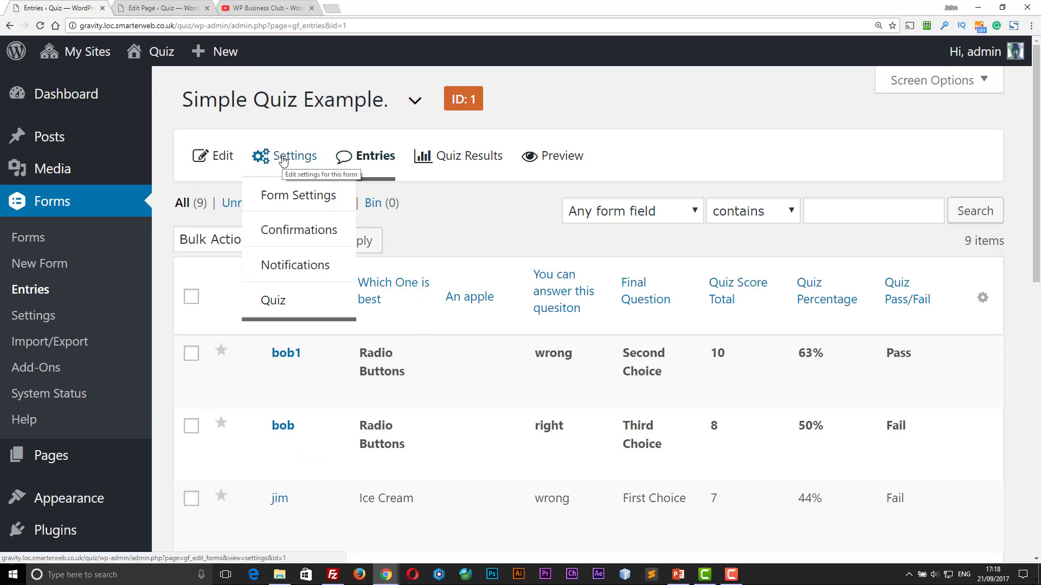
- Review the Default Confirmation's 'Thanks for trying the quiz' message, then go to Notifications
left_click(281, 234)
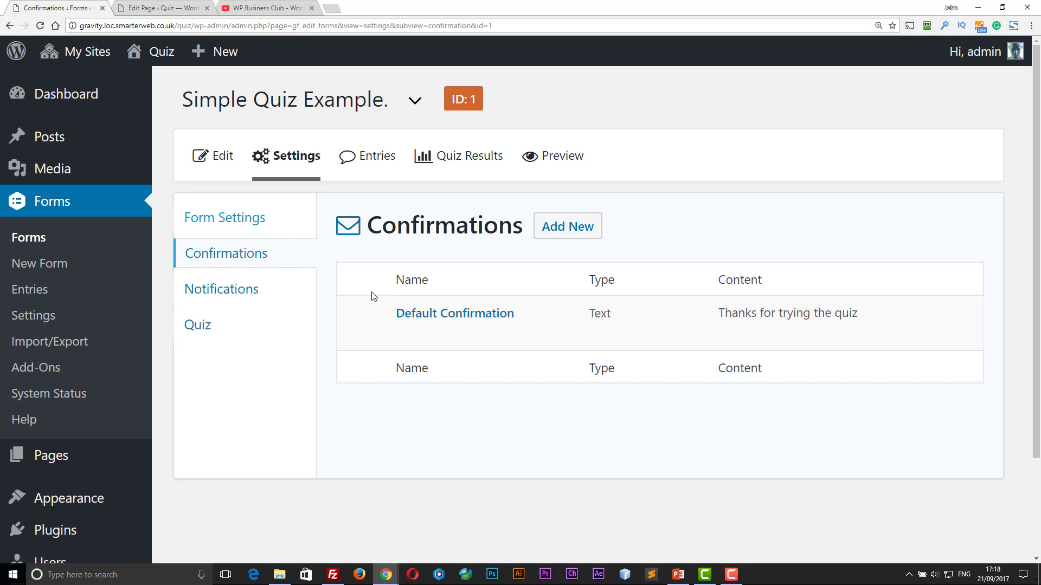
left_click(406, 333)
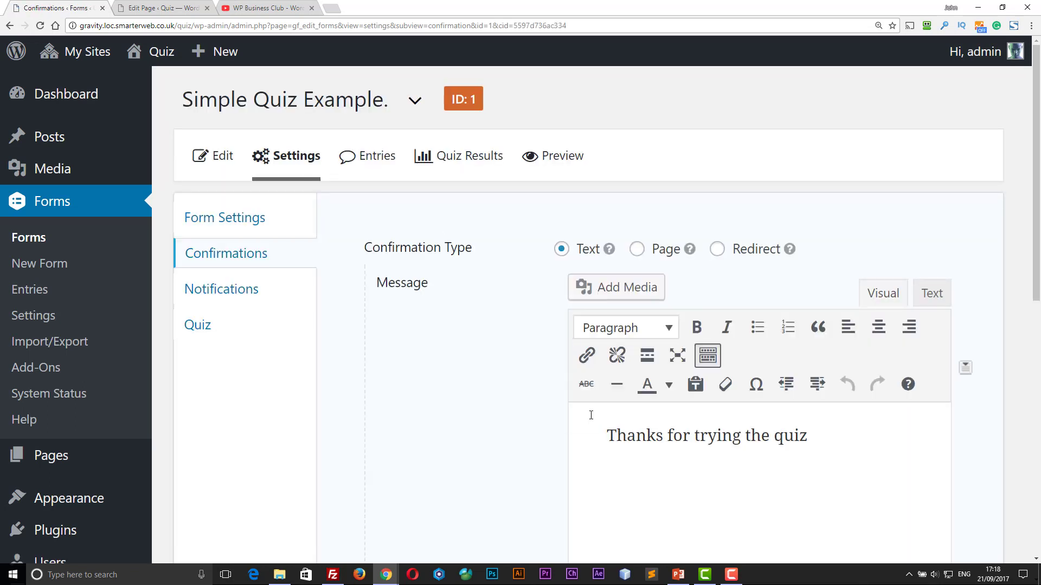
scroll(569, 336, "down", 2)
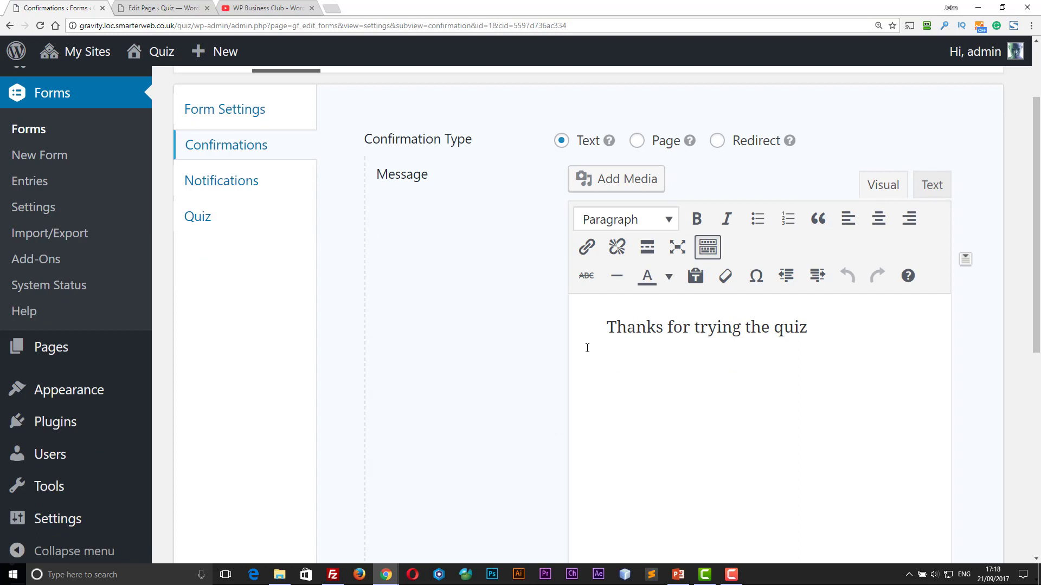
triple_click(847, 342)
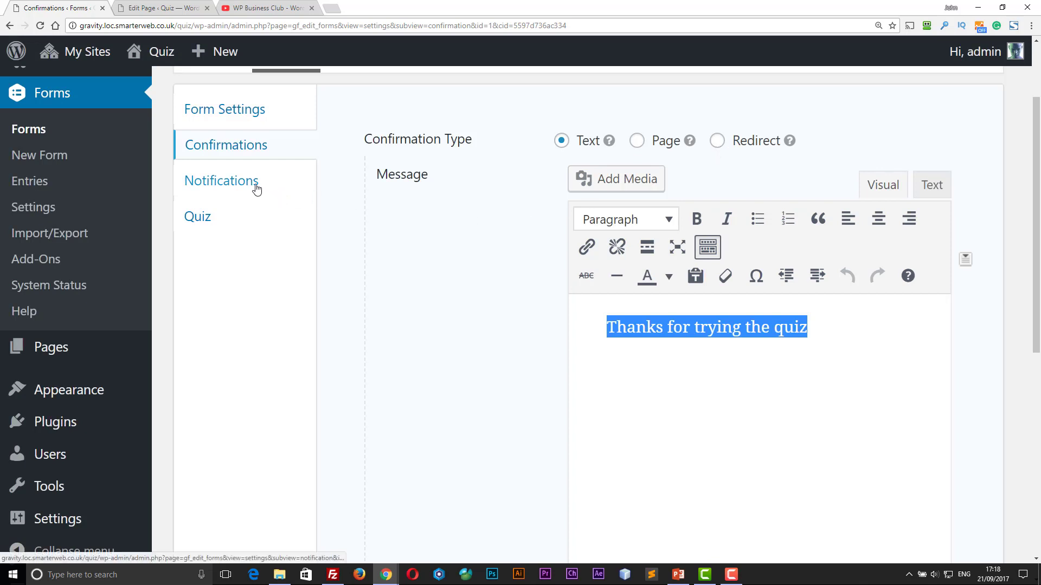
left_click(601, 327)
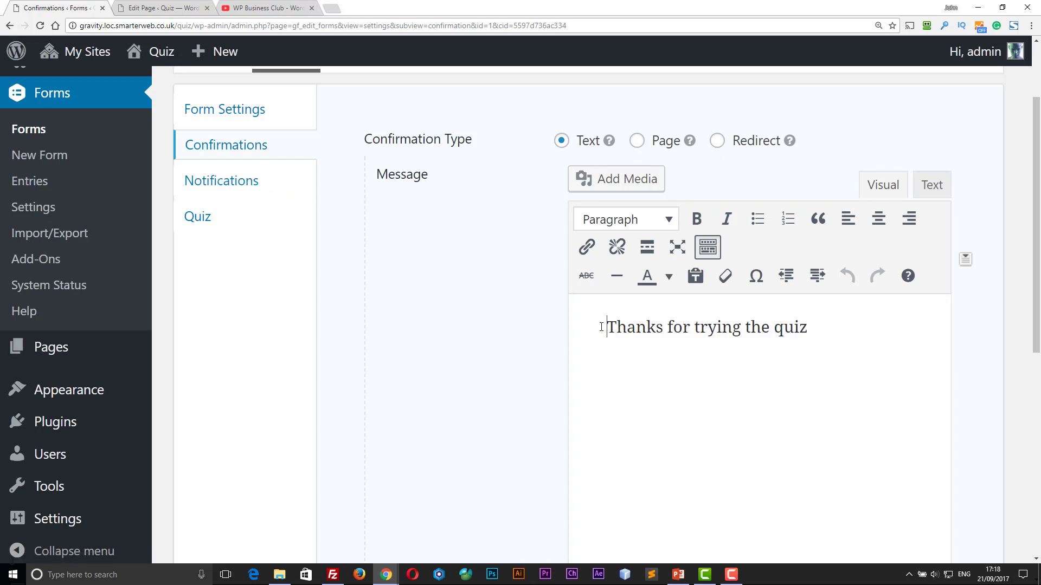
left_click(228, 181)
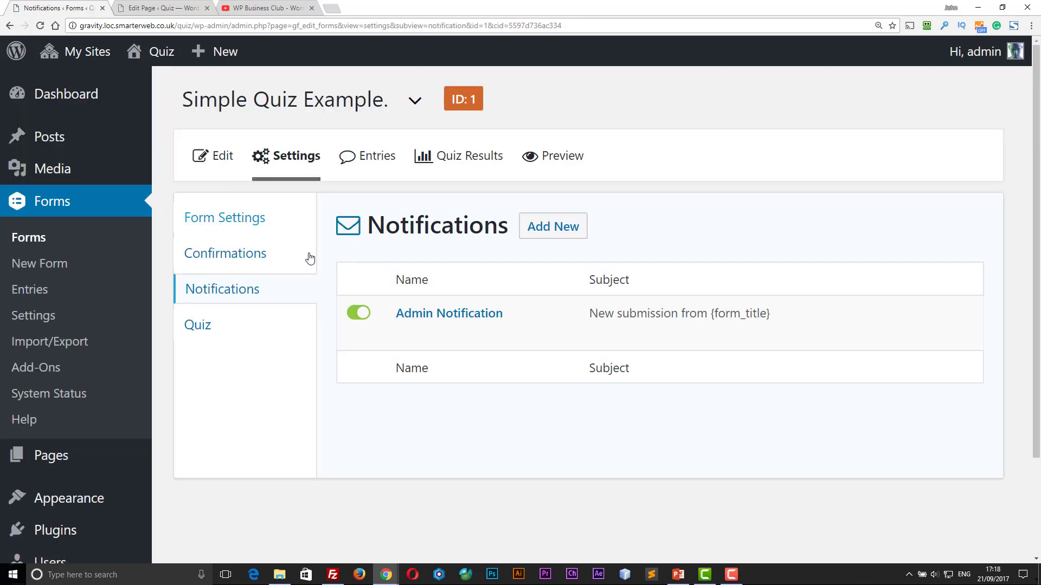
- Edit the Admin Notification and review its {admin_email} recipient, subject and {all_fields} message
left_click(410, 334)
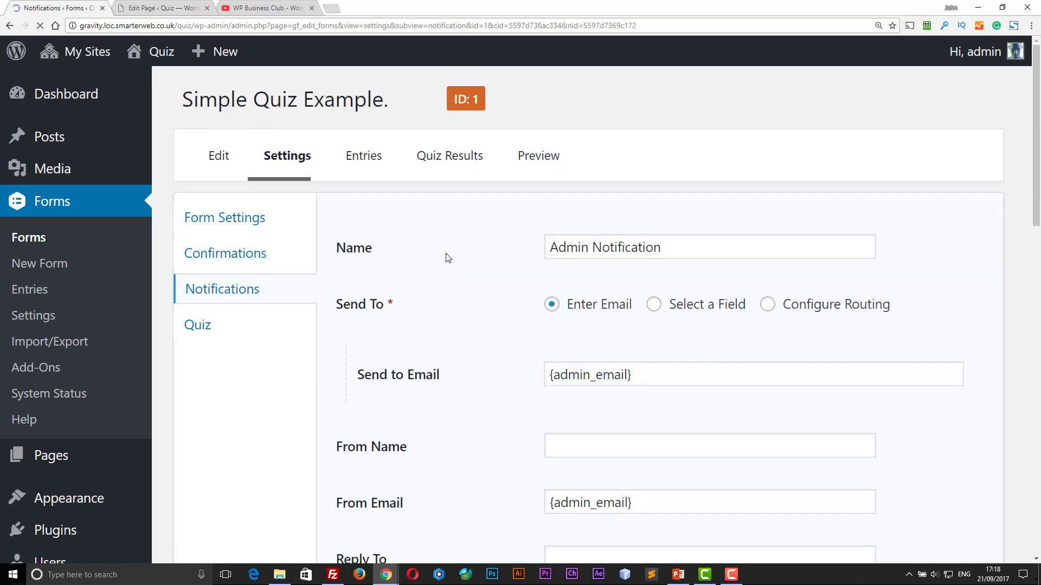
scroll(467, 305, "down", 3)
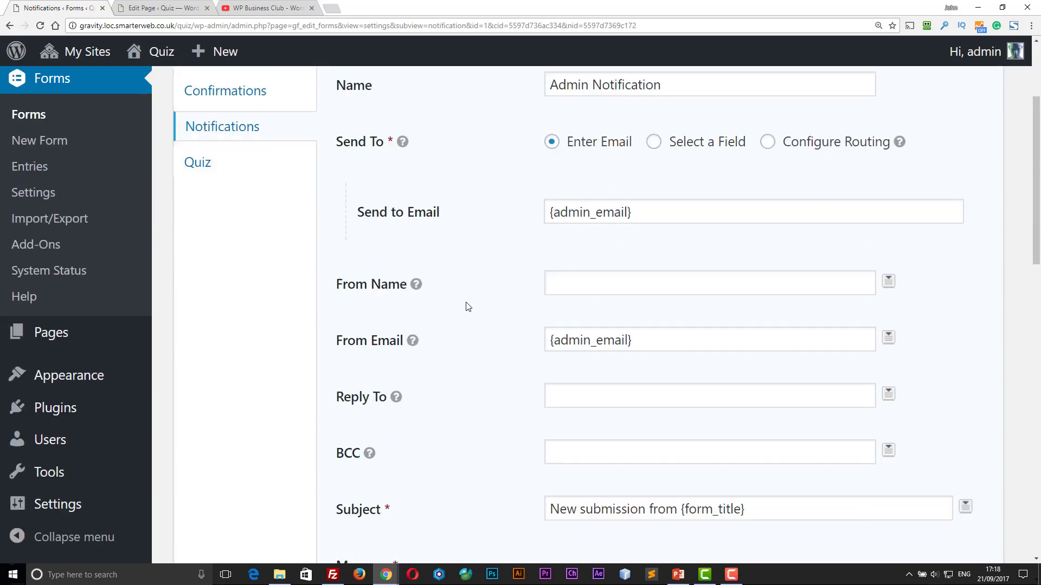
scroll(540, 252, "down", 8)
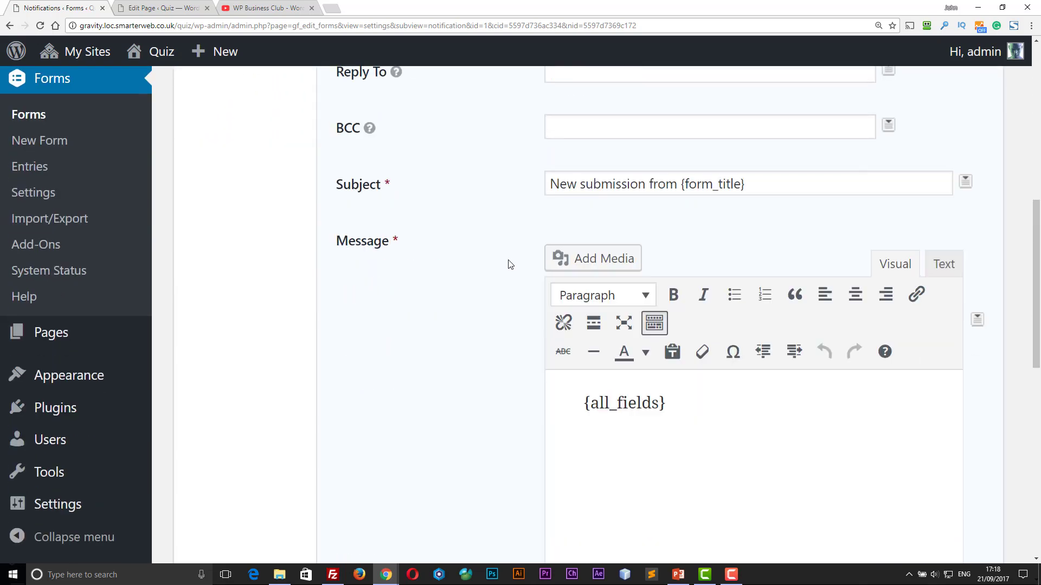
scroll(467, 284, "up", 10)
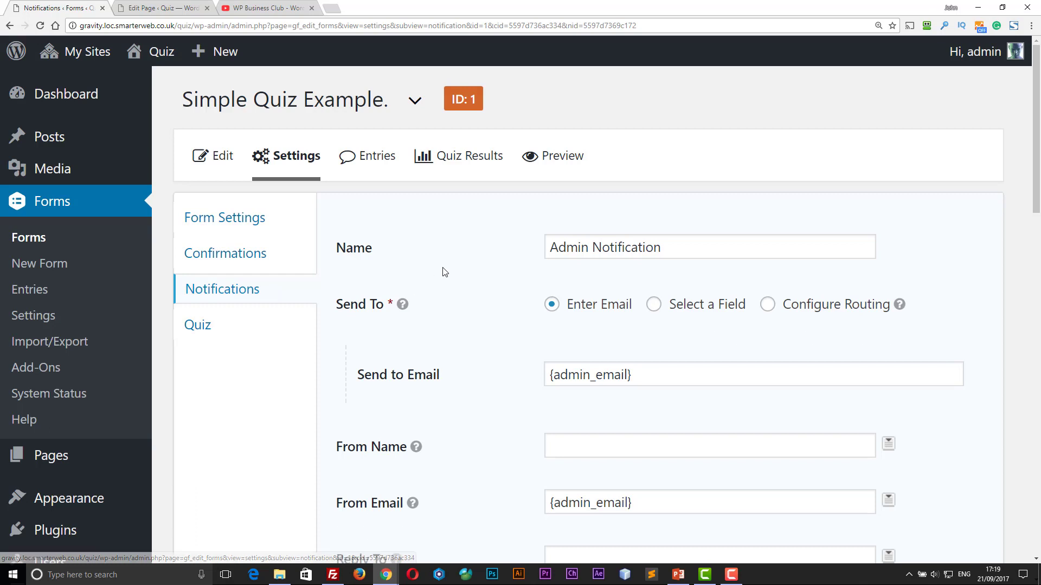
- Open the top entry, #9, from Simple Quiz Example's entries list
left_click(370, 159)
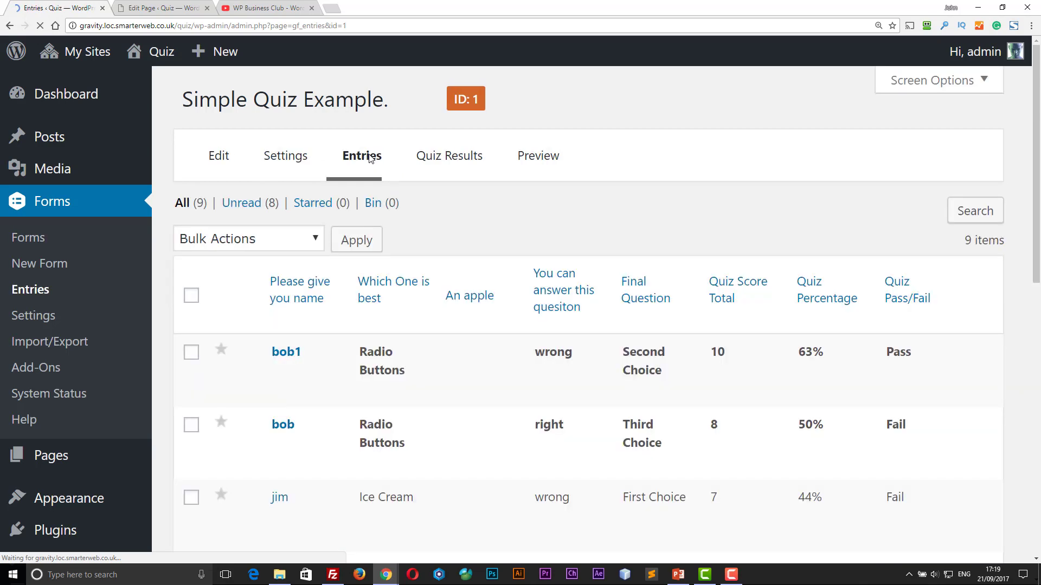
scroll(326, 277, "down", 1)
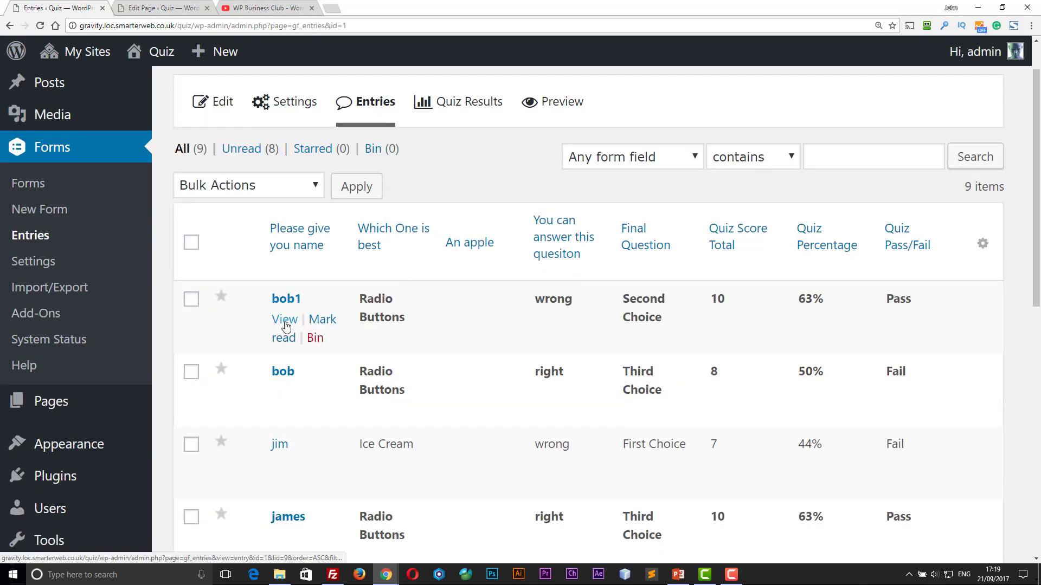
left_click(284, 321)
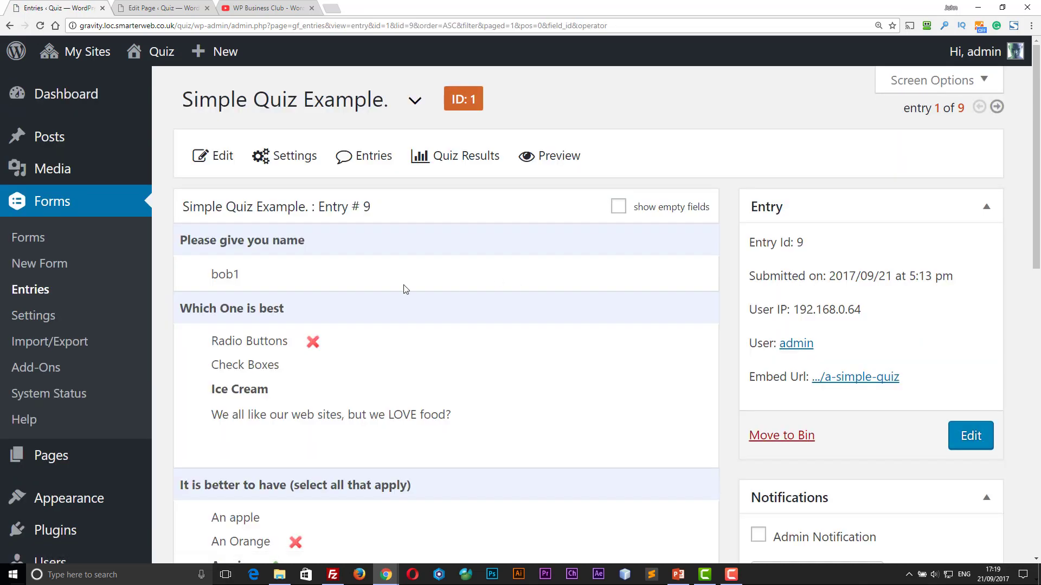
- Read entry #9's answer explanations, including 'Better to have a pair', and its 10/16, 63% Pass result
scroll(242, 272, "down", 1)
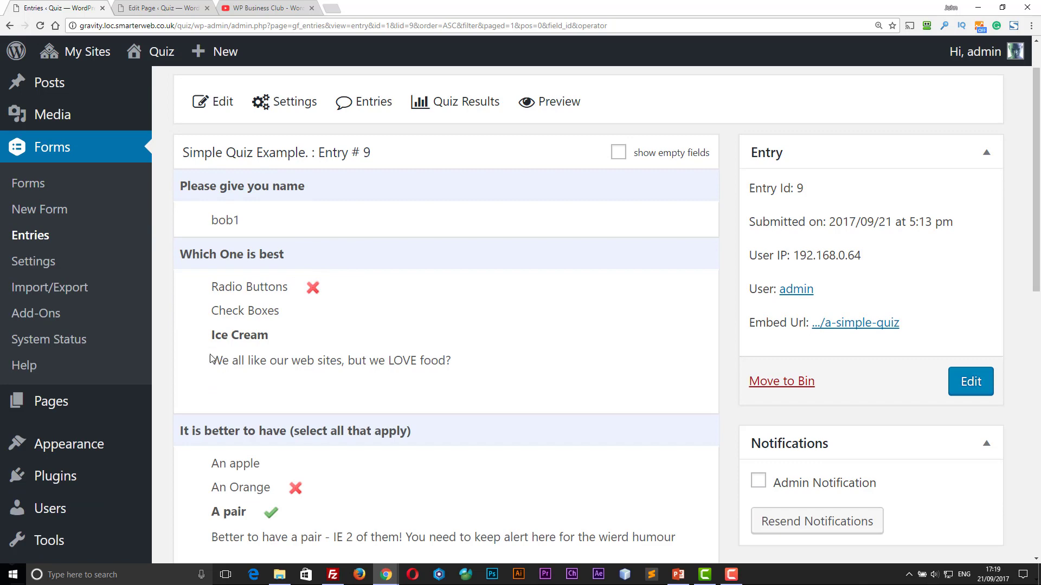
left_click_drag(213, 360, 464, 342)
scroll(386, 363, "down", 4)
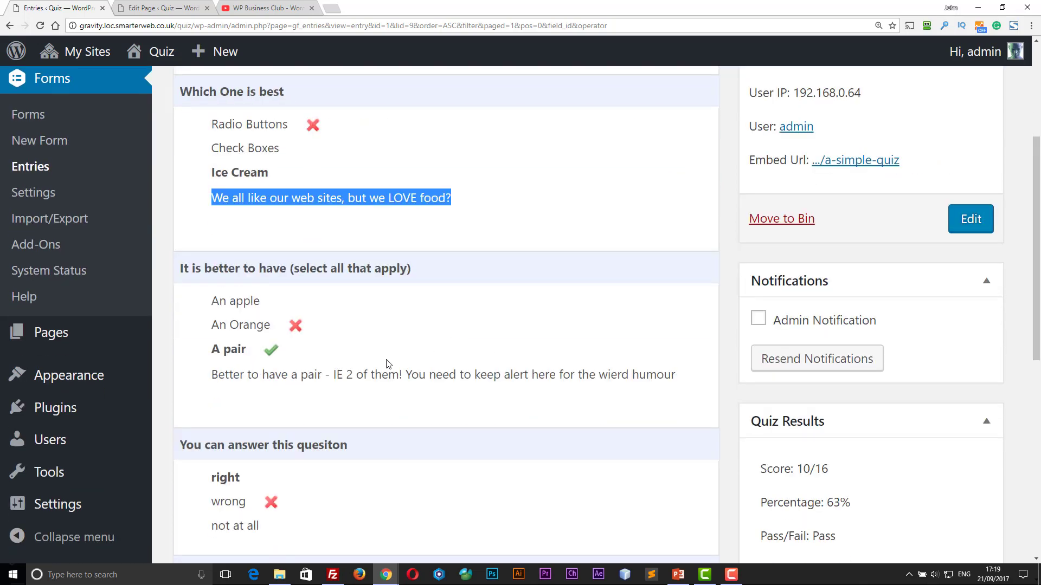
left_click_drag(211, 322, 675, 338)
scroll(530, 315, "down", 5)
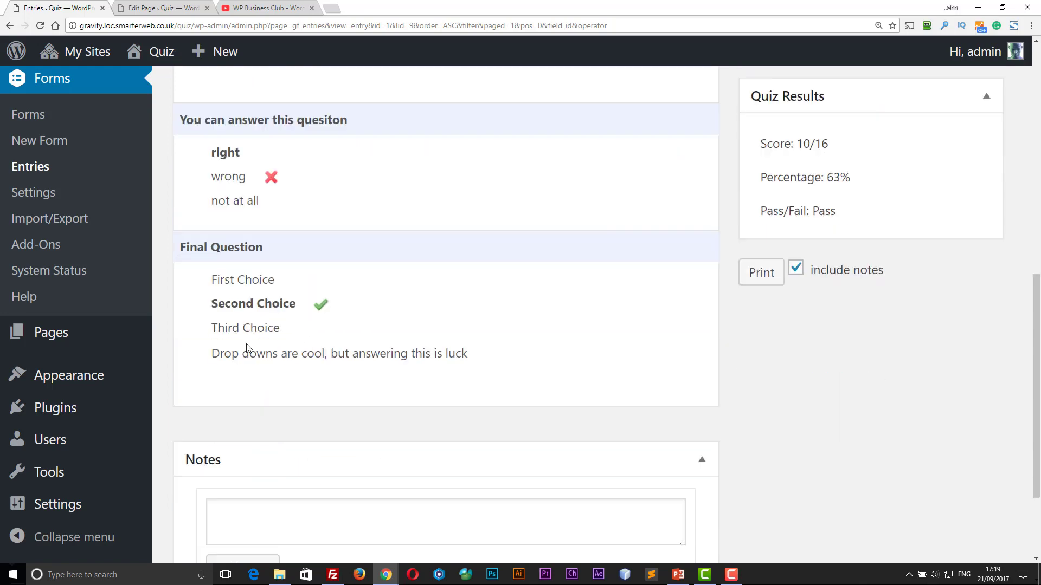
triple_click(303, 356)
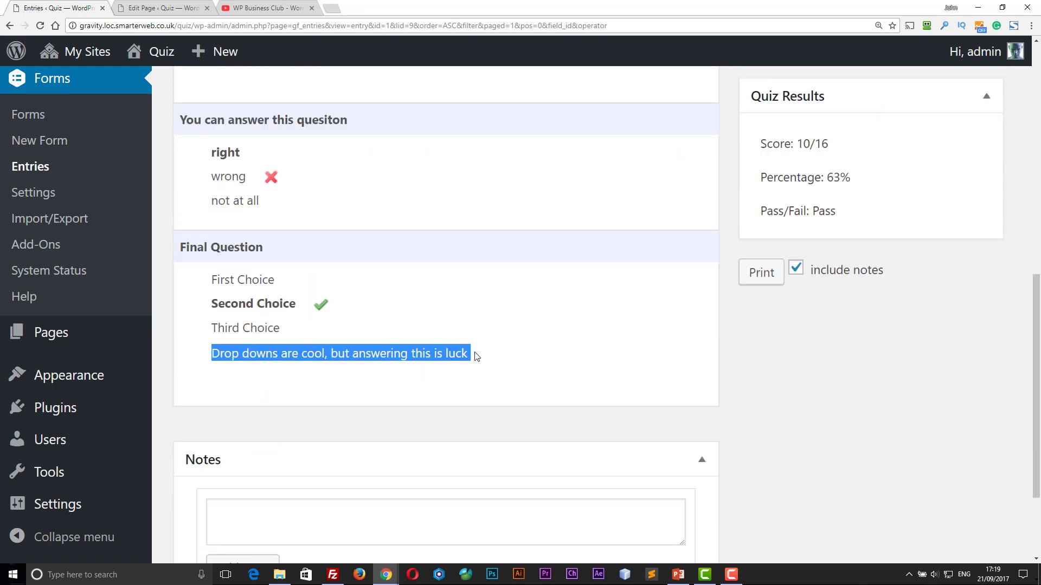
scroll(477, 356, "up", 7)
scroll(477, 356, "up", 2)
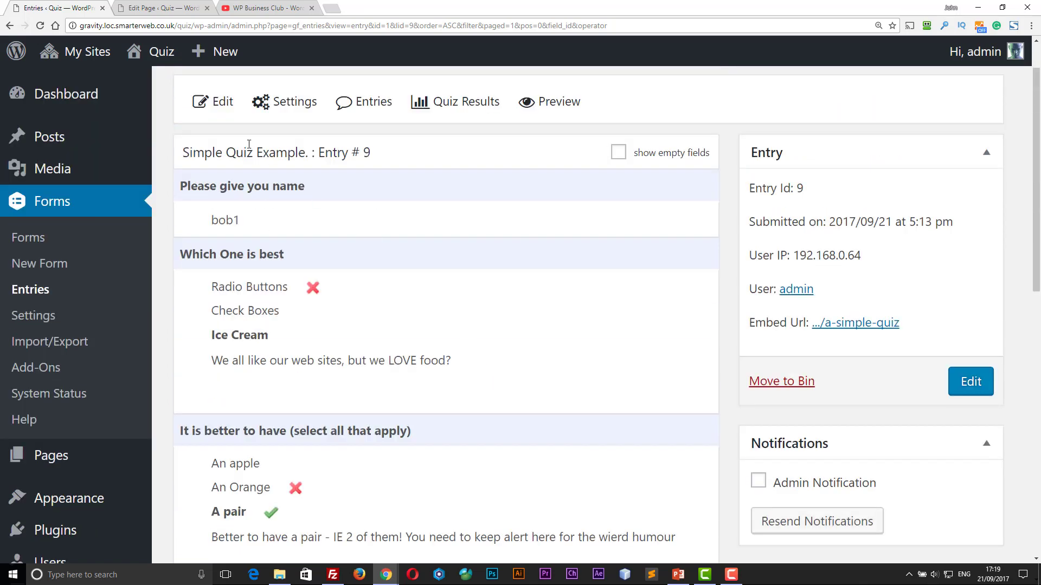
- Open the form's Quiz Settings and turn on Instant feedback
mouse_move(263, 108)
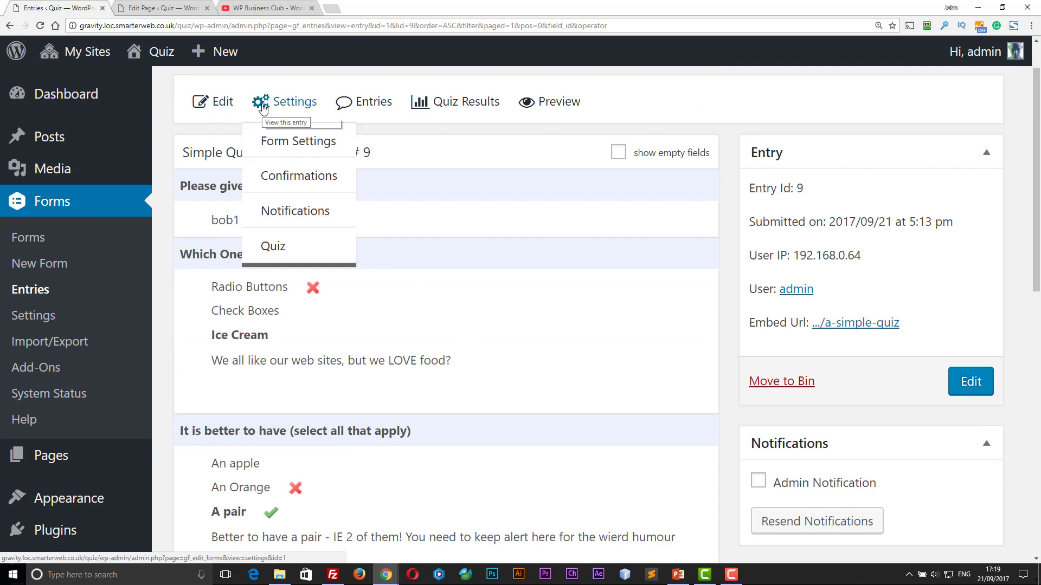
left_click(276, 250)
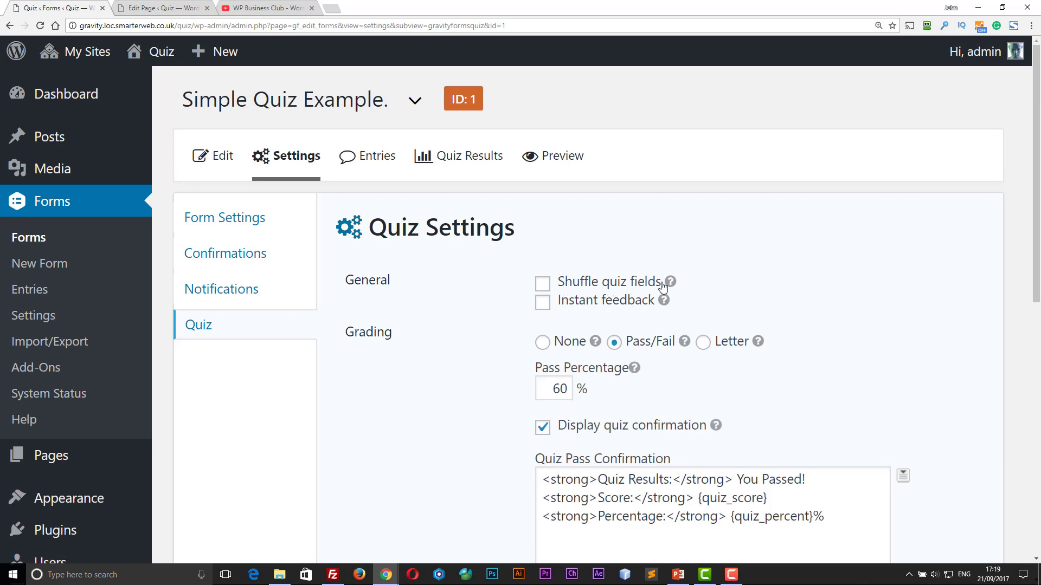
left_click(543, 305)
scroll(488, 298, "down", 1)
scroll(469, 281, "down", 1)
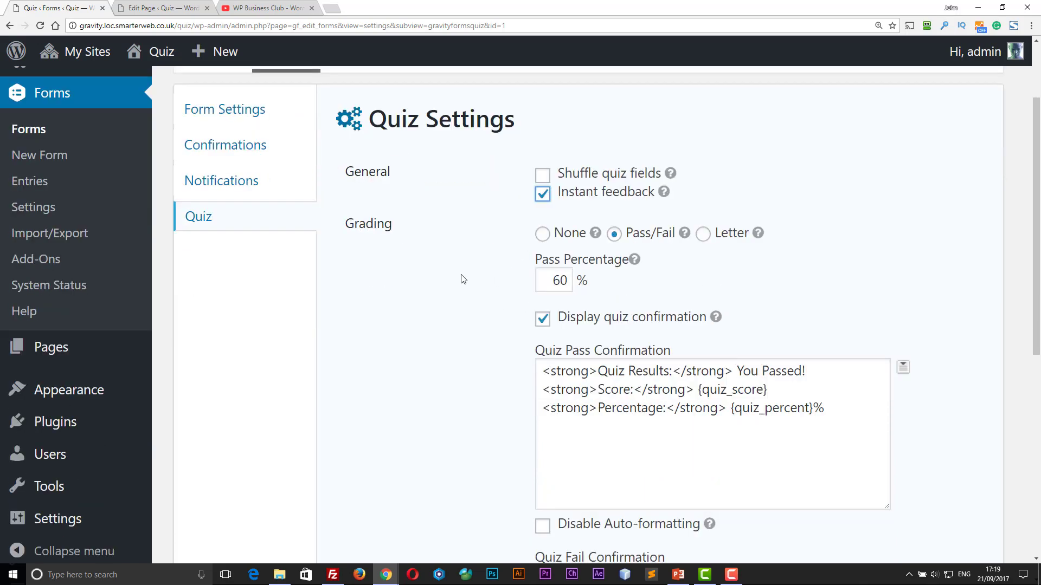
scroll(430, 271, "down", 1)
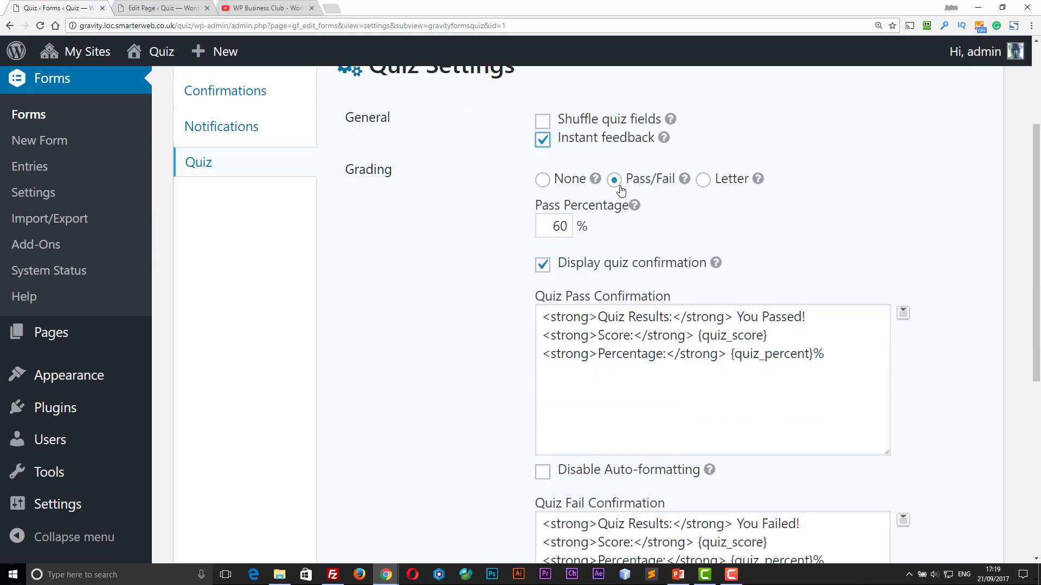
- Compare letter grading with Pass/Fail, keep Pass/Fail at 60%, and review the You Passed/You Failed messages
left_click(707, 184)
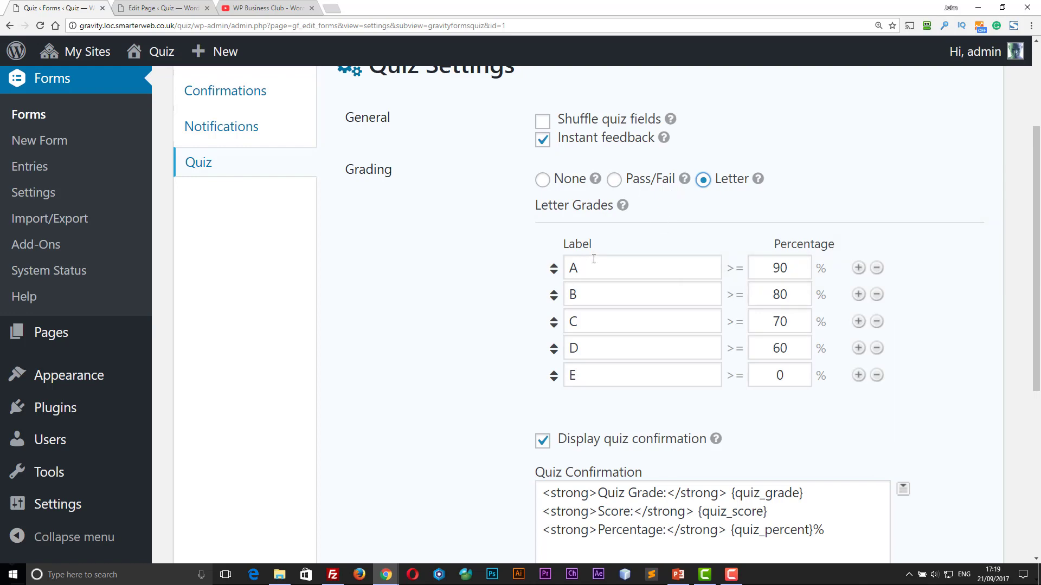
left_click(615, 182)
left_click(703, 182)
left_click(615, 181)
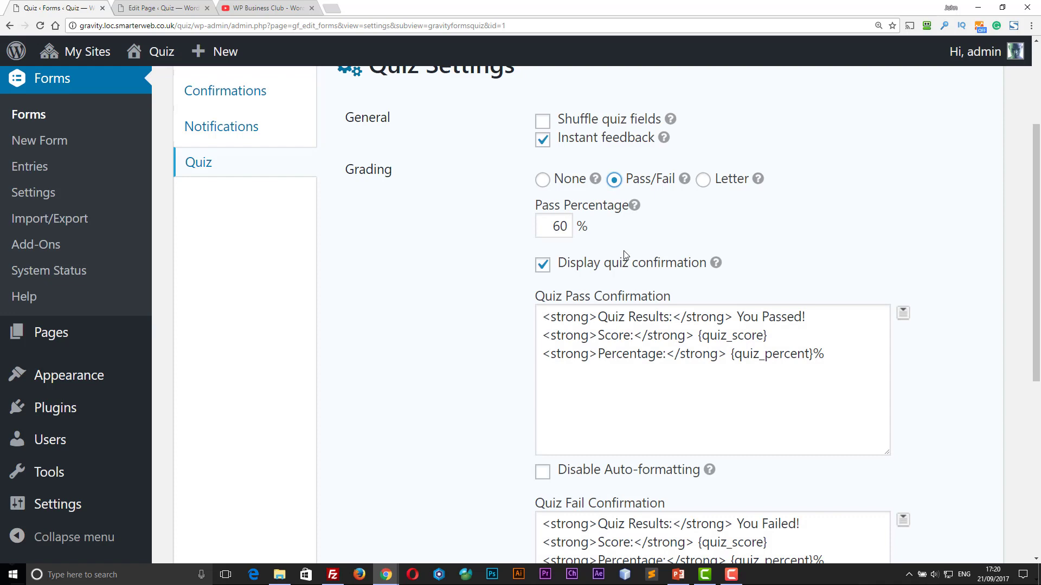
scroll(625, 255, "down", 1)
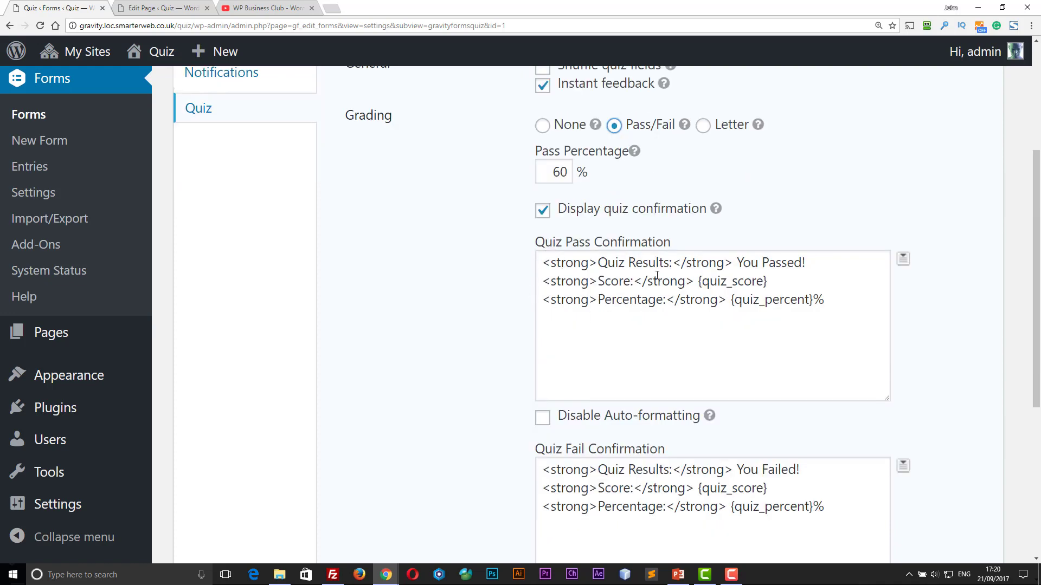
scroll(555, 467, "down", 1)
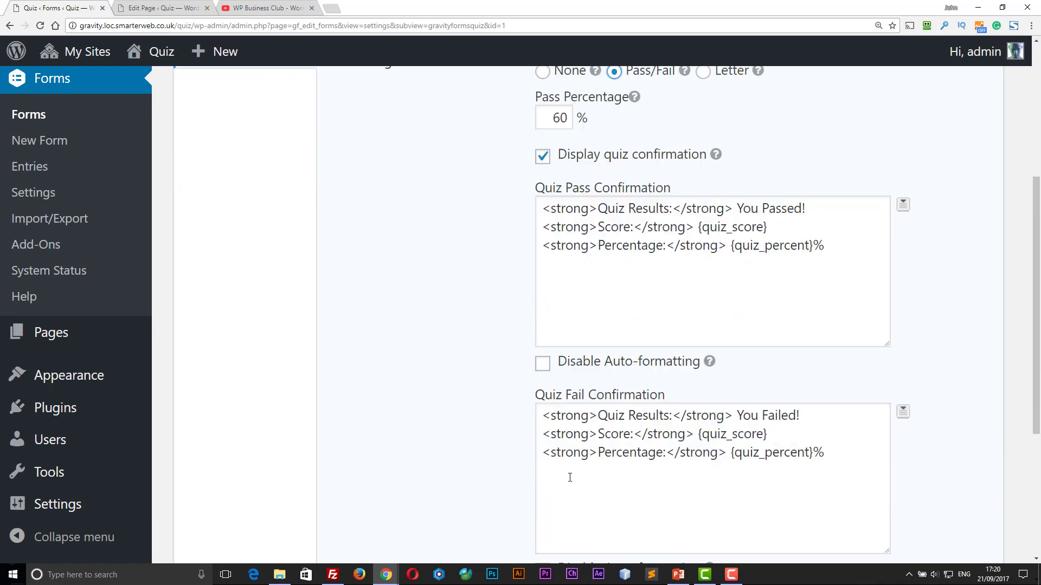
scroll(619, 448, "up", 5)
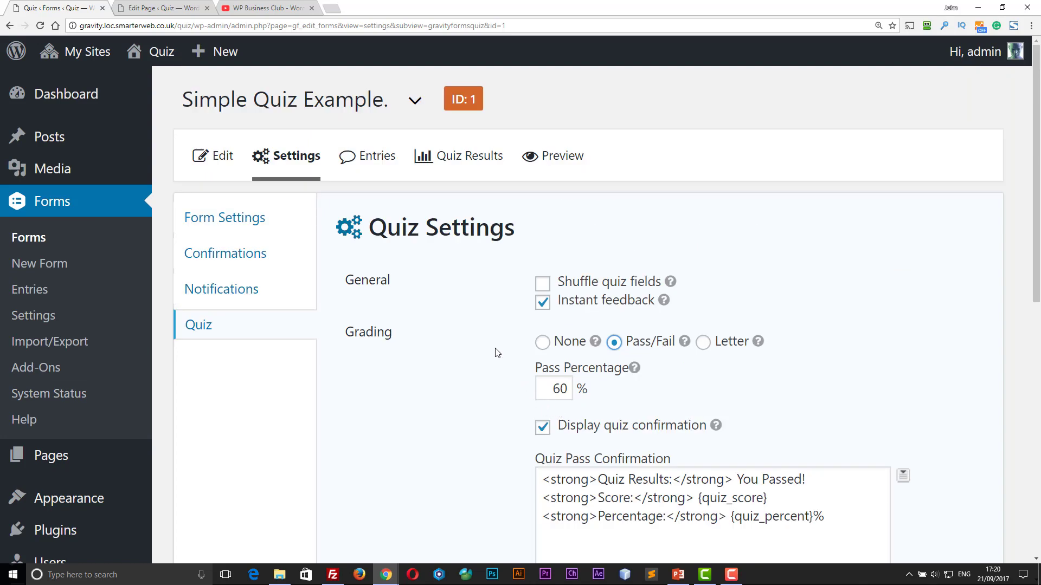
- Open the live quiz page from the page editor's permalink, leaving the editor
left_click(165, 9)
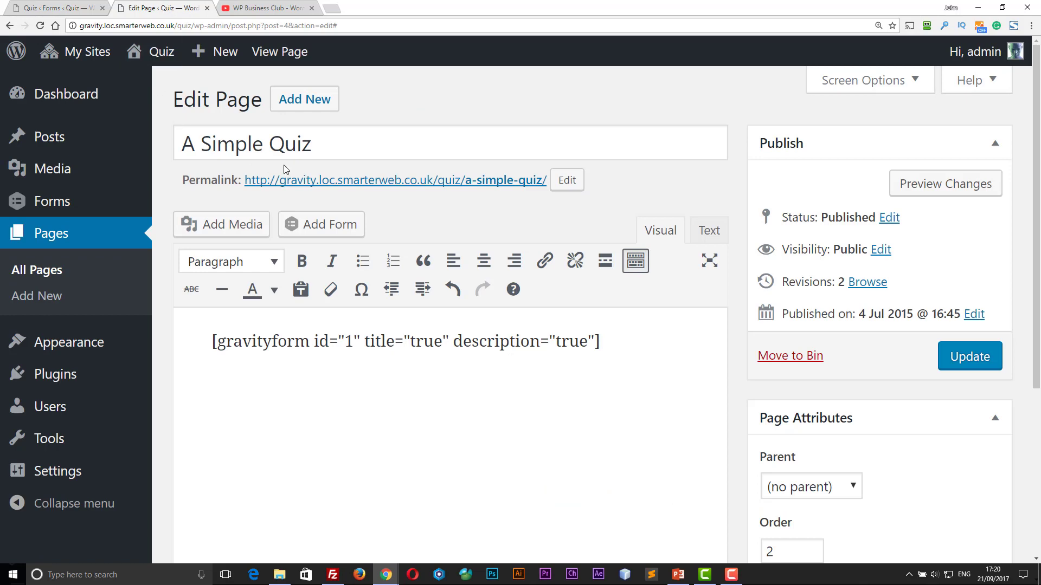
left_click(301, 184)
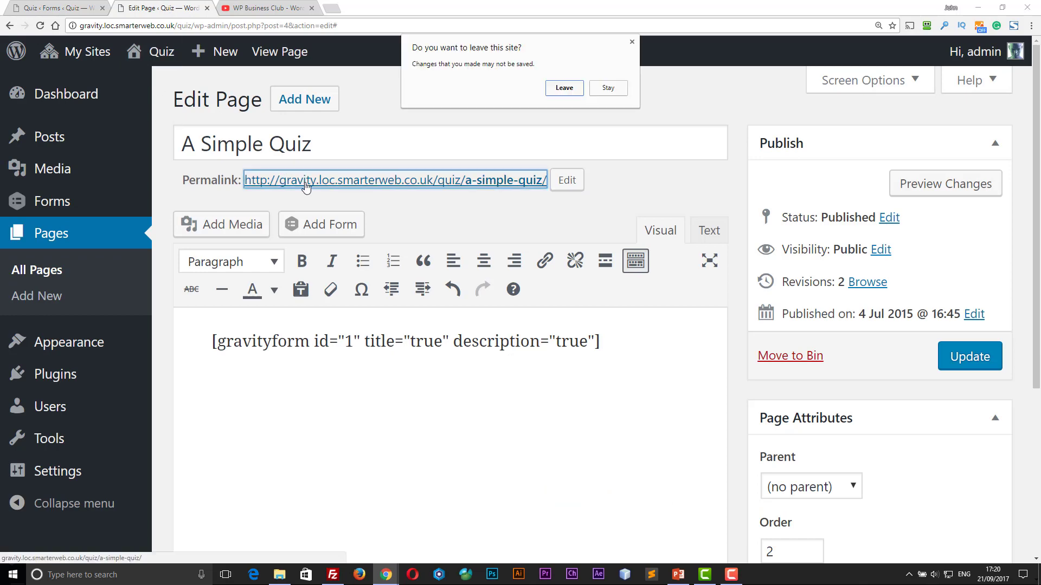
left_click(562, 90)
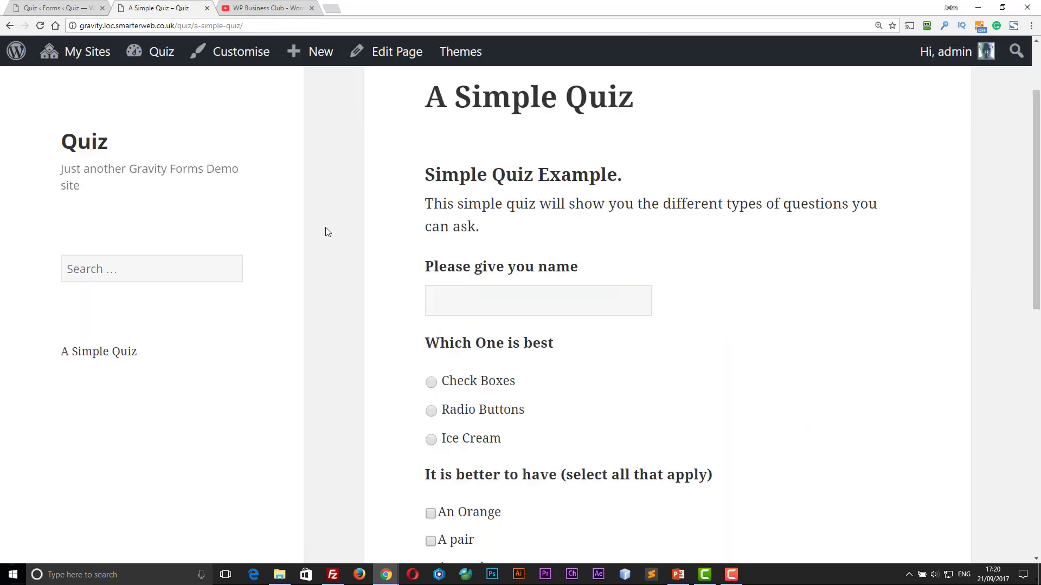
scroll(457, 234, "down", 2)
- Enter a name and answer Ice Cream to 'Which One is best', then return to Quiz Settings
left_click(465, 195)
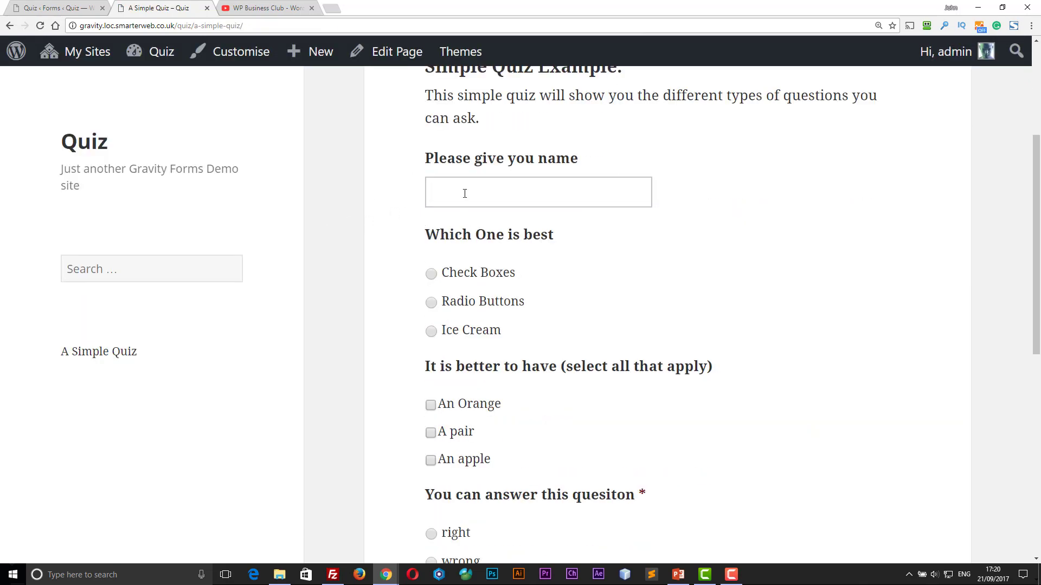
type("ian")
left_click(432, 303)
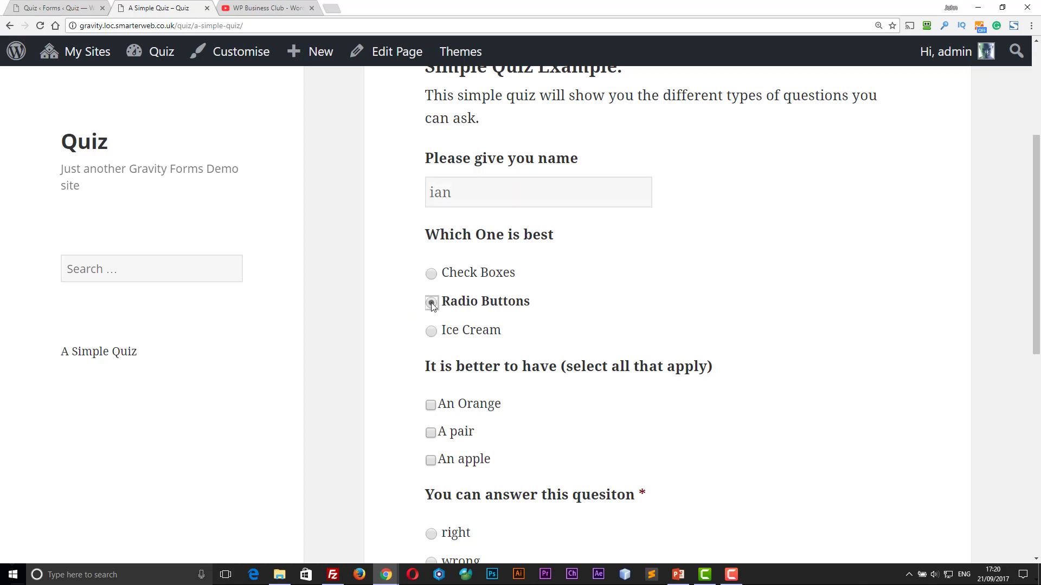
left_click(431, 331)
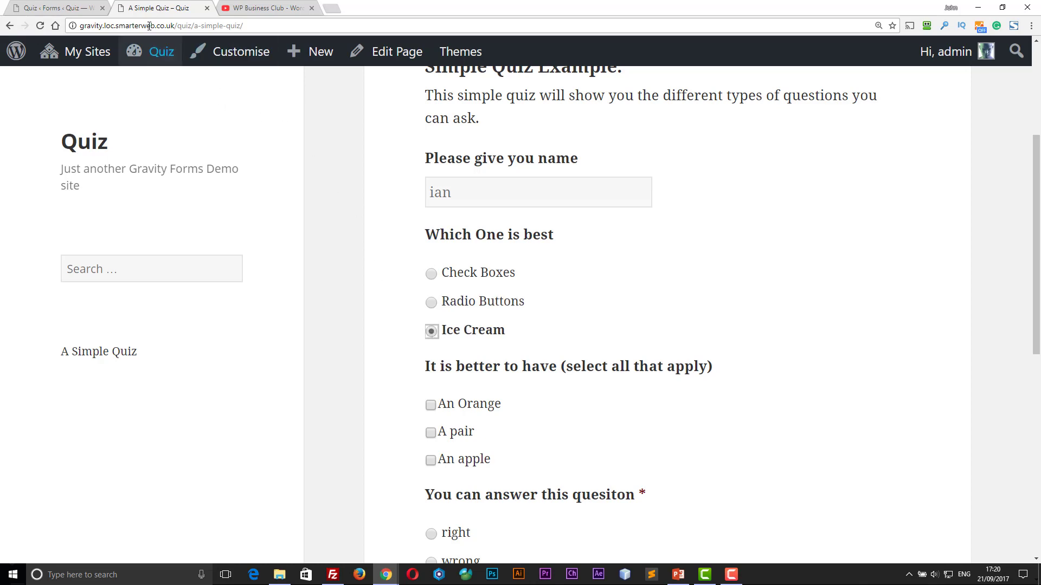
left_click(76, 12)
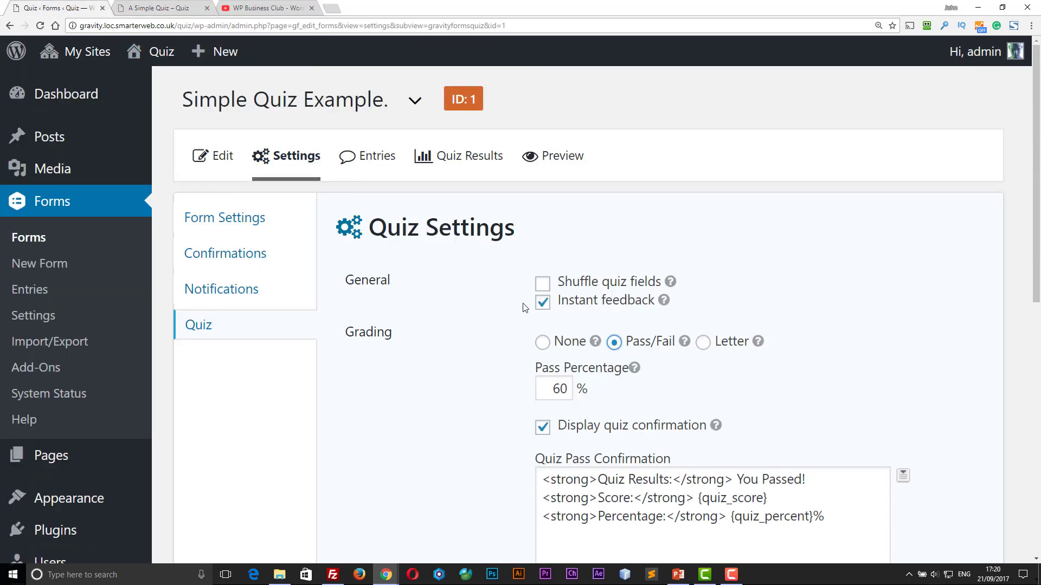
- Save the quiz settings with Update Settings and reload the live A Simple Quiz page
scroll(522, 309, "down", 4)
scroll(515, 314, "down", 5)
left_click(395, 388)
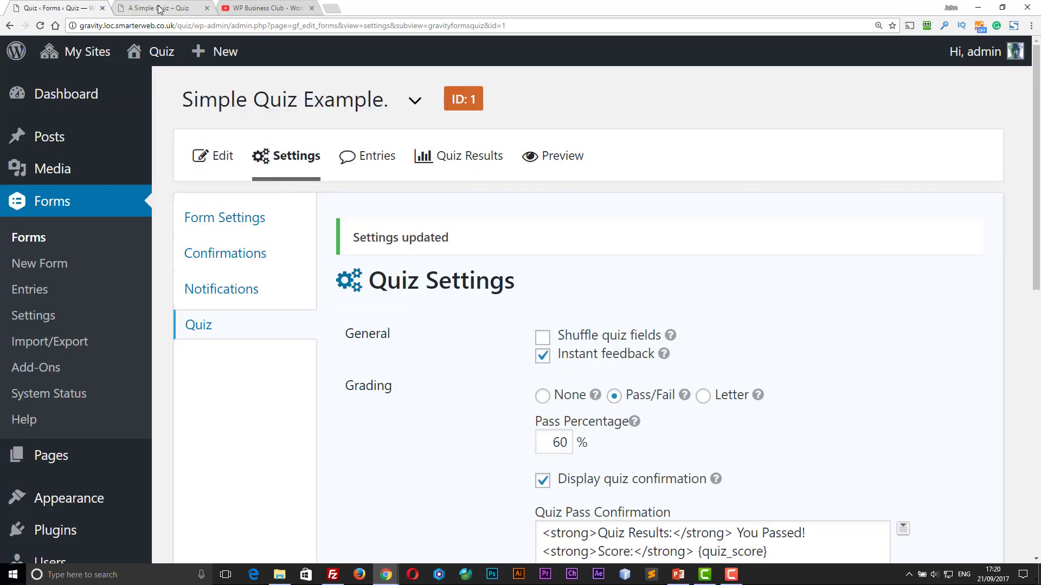
left_click(160, 10)
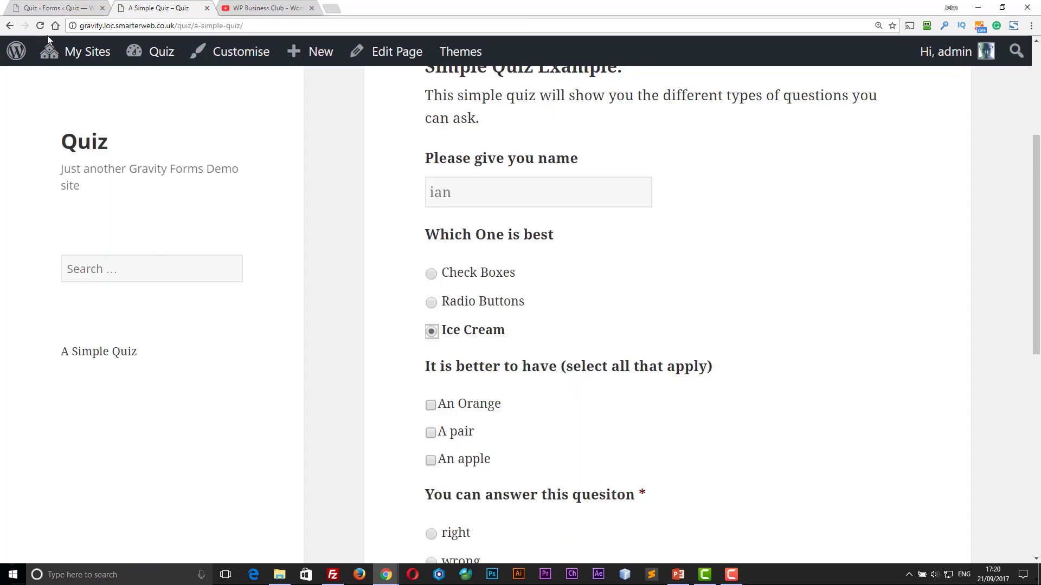
left_click(40, 25)
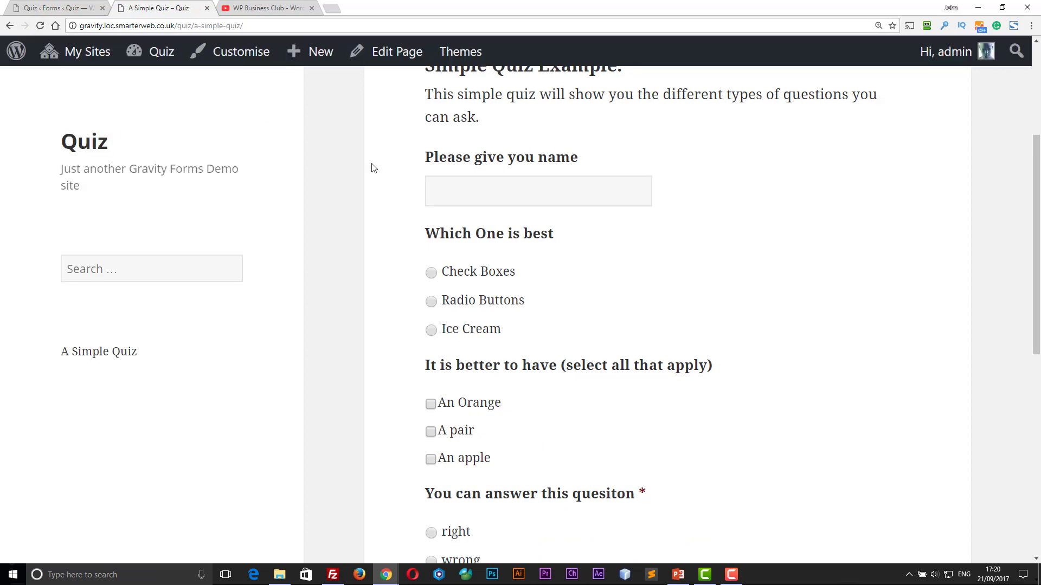
- Enter a name and answer Radio Buttons to 'Which One is best', seeing the instant feedback
left_click(457, 193)
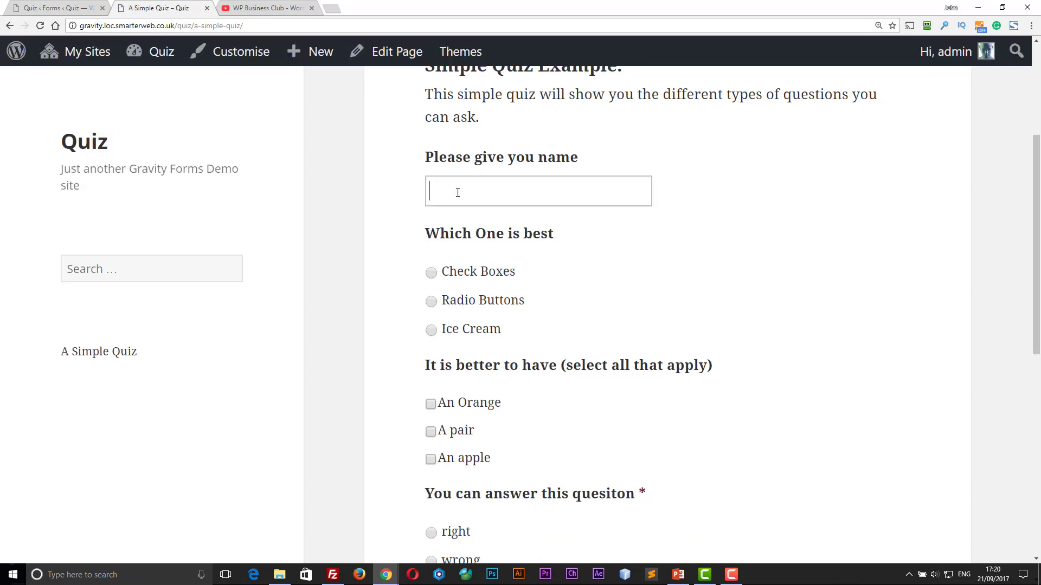
type("fred")
left_click(571, 268)
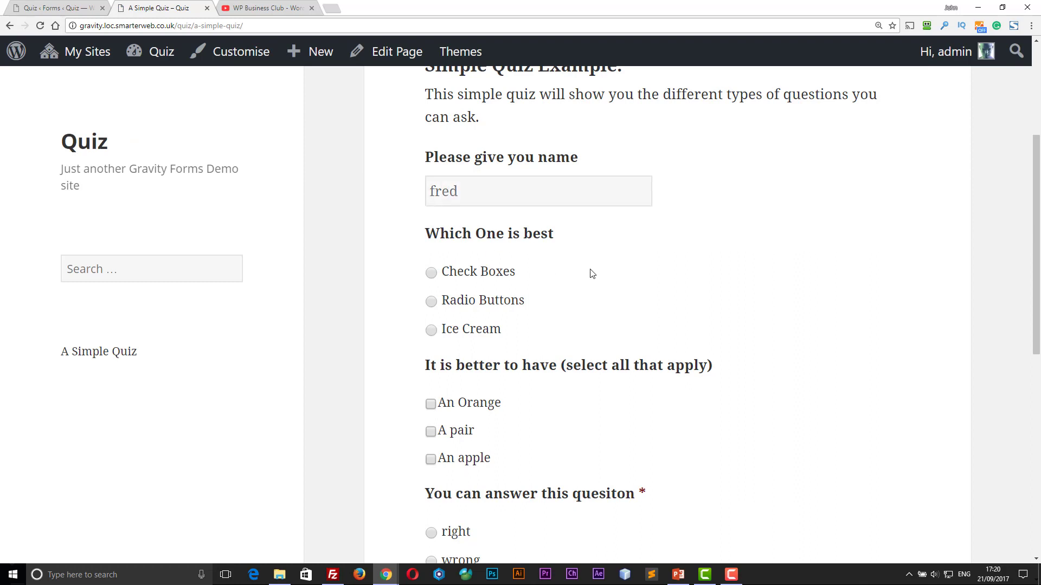
left_click(431, 302)
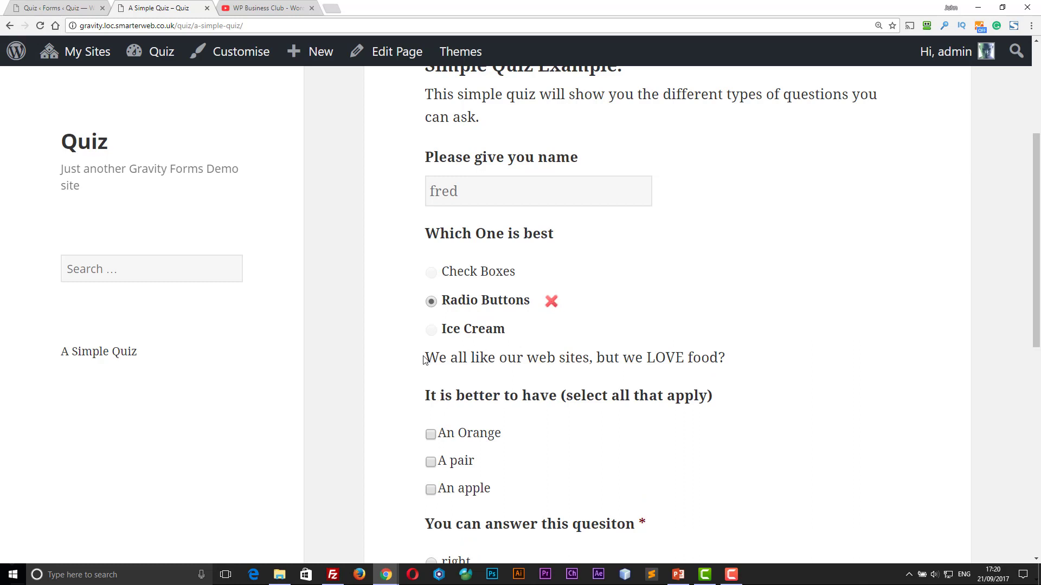
left_click_drag(425, 359, 710, 359)
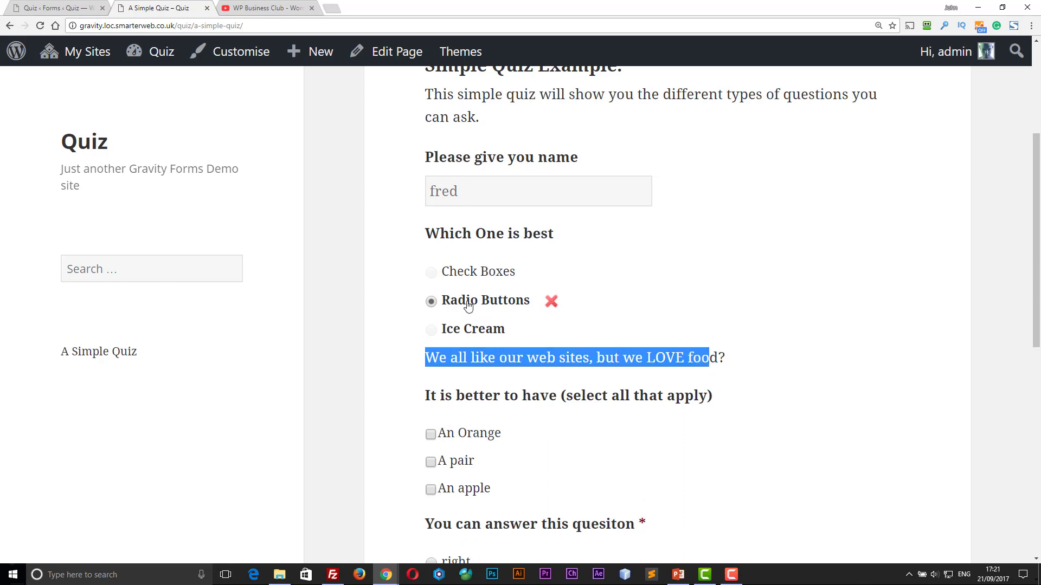
left_click(444, 328)
- Tick A pair and An apple on the checkbox question
scroll(534, 340, "down", 2)
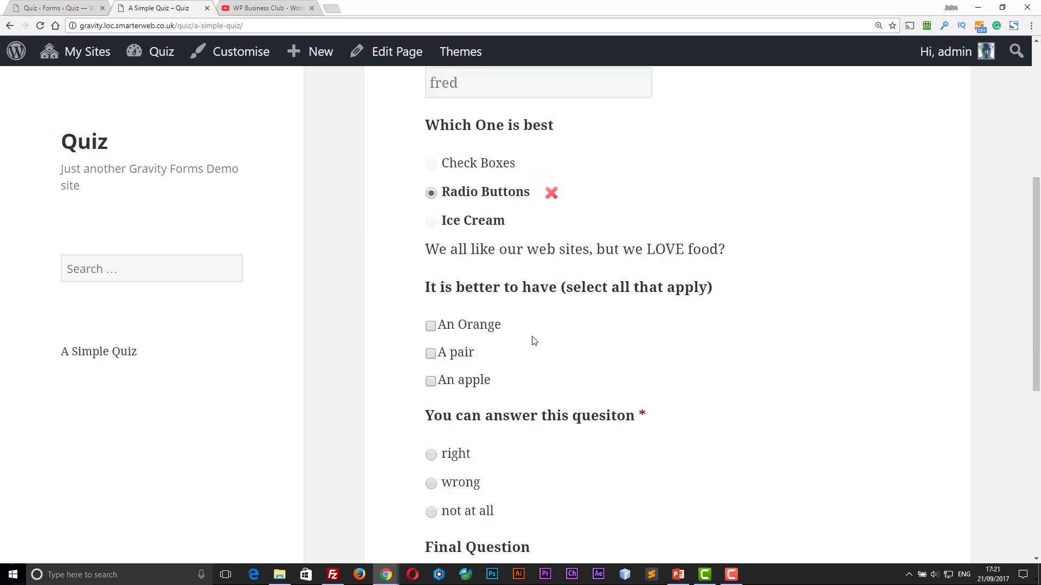
scroll(534, 340, "down", 1)
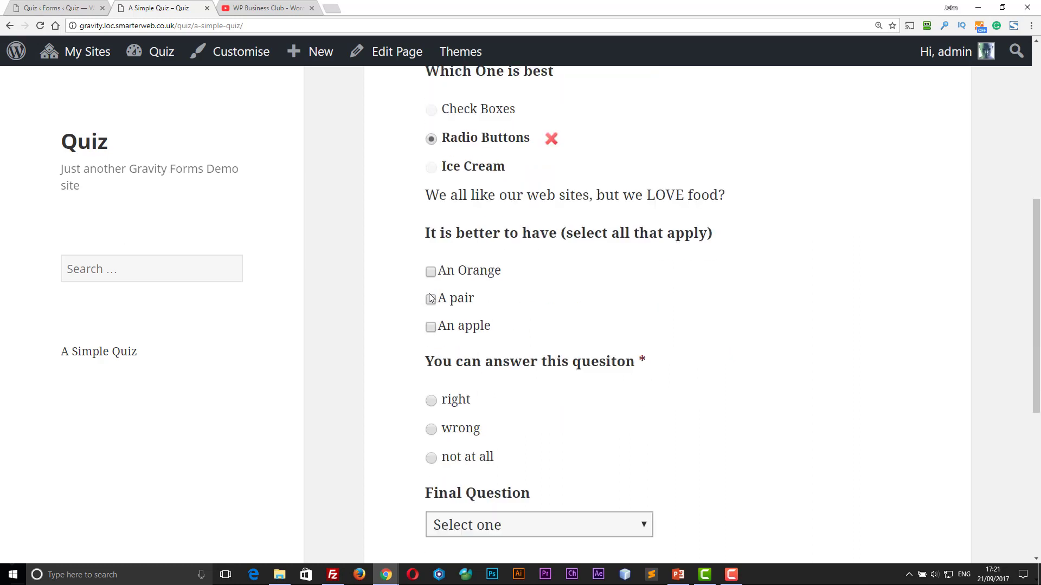
left_click(432, 300)
left_click(431, 327)
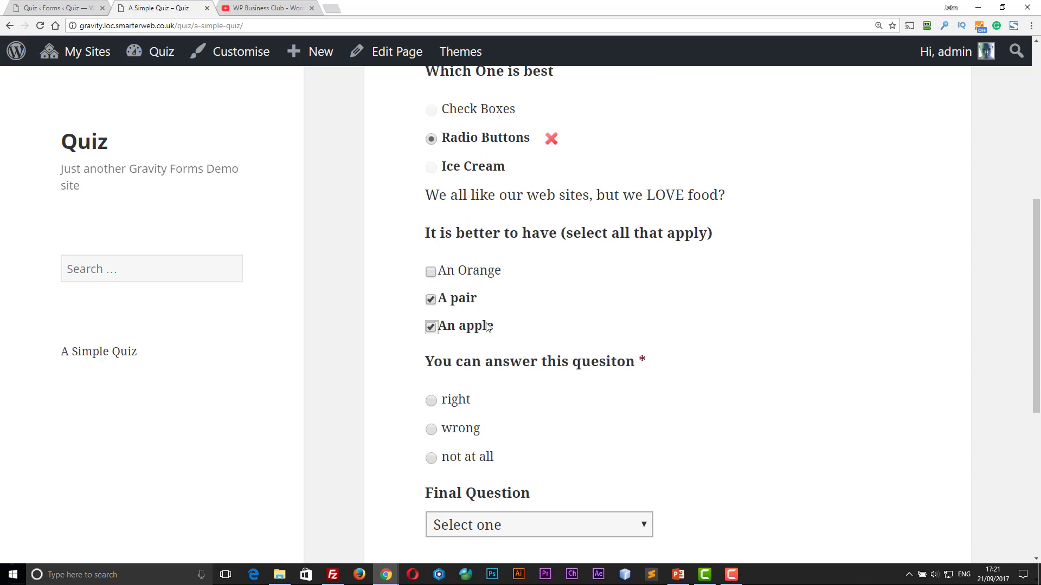
left_click(431, 299)
left_click(431, 300)
- Answer wrong to the required question, choose Third Choice for the final question, and submit
scroll(502, 295, "down", 2)
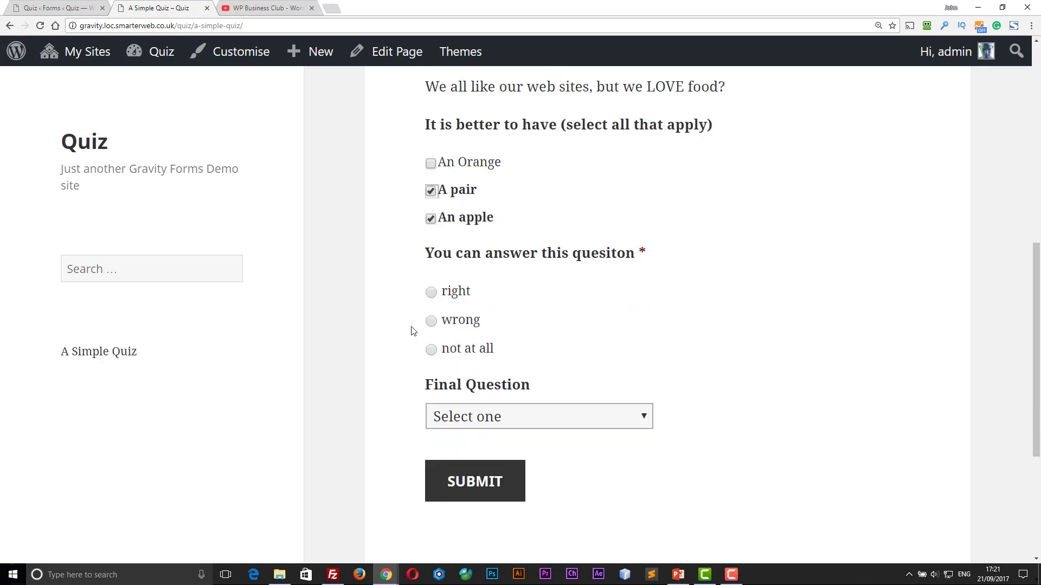
left_click(431, 322)
scroll(530, 362, "down", 1)
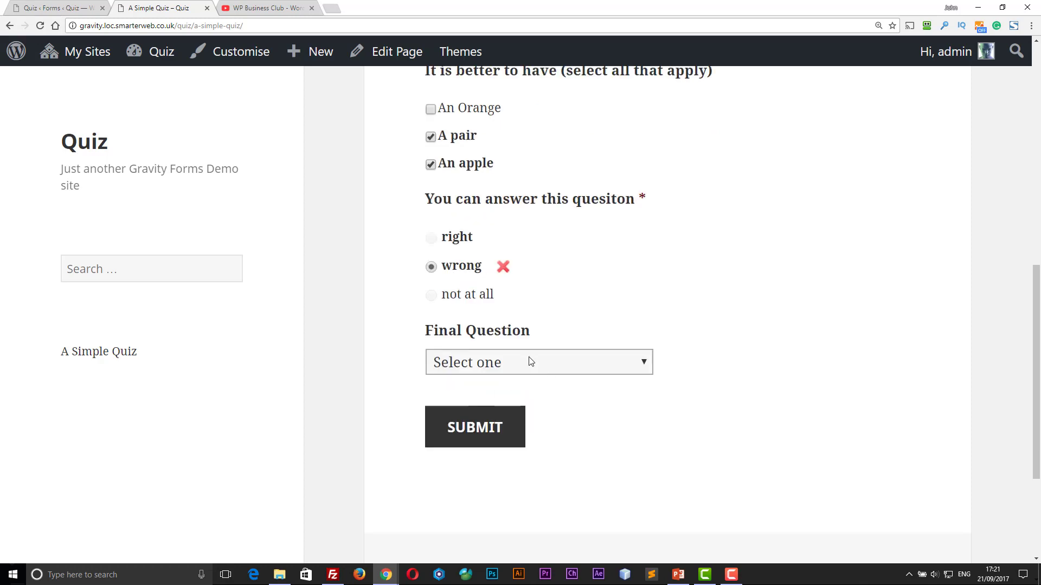
left_click(533, 367)
left_click(470, 404)
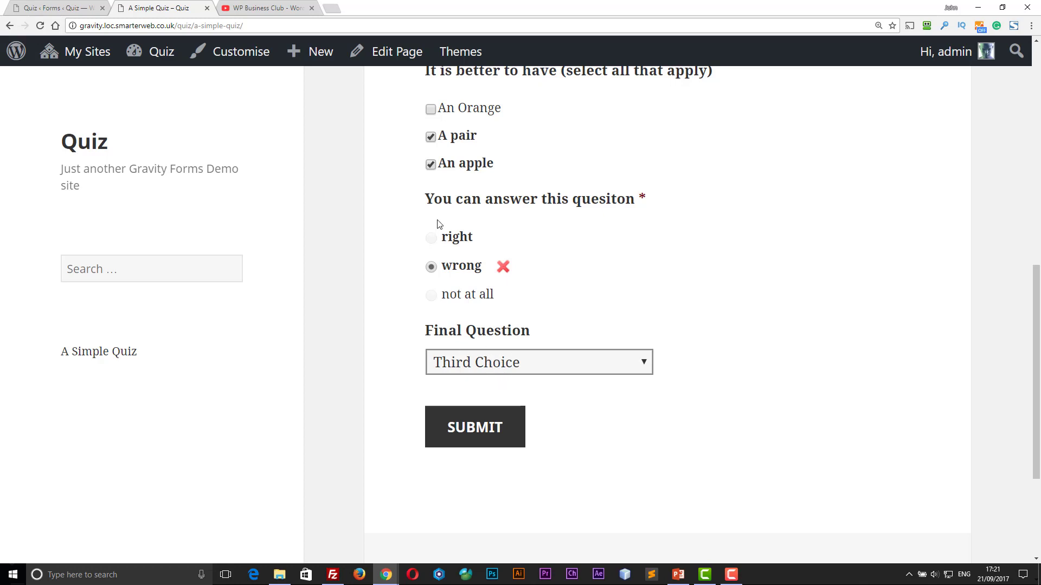
scroll(428, 301, "up", 4)
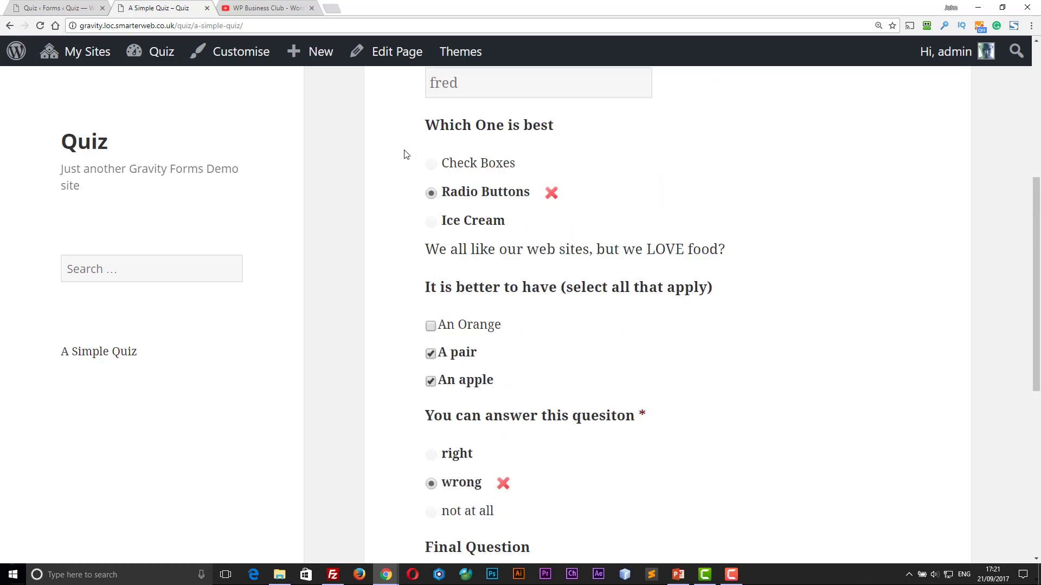
left_click_drag(404, 154, 596, 228)
left_click(440, 271)
scroll(408, 384, "down", 3)
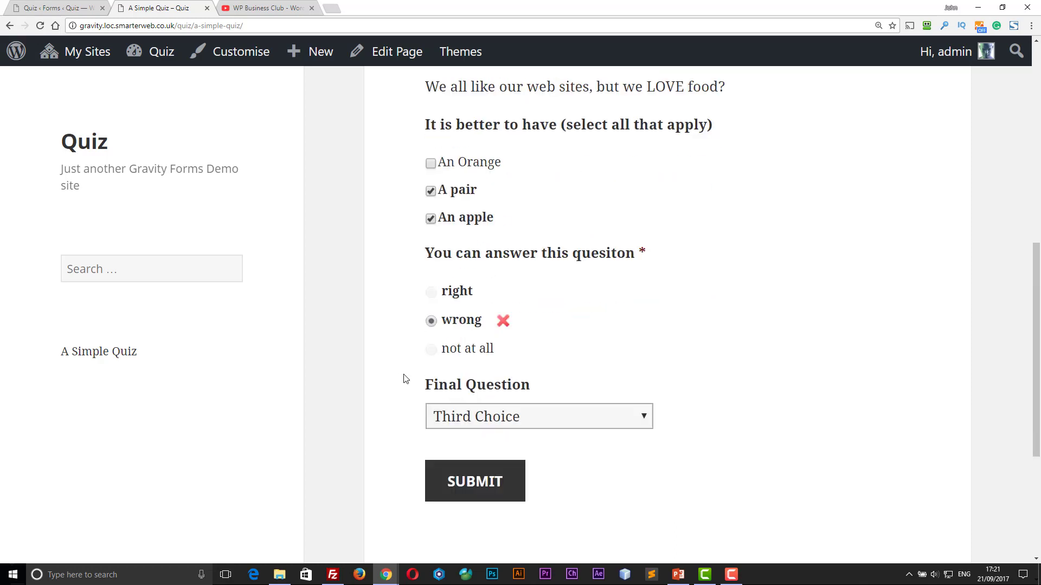
left_click(484, 489)
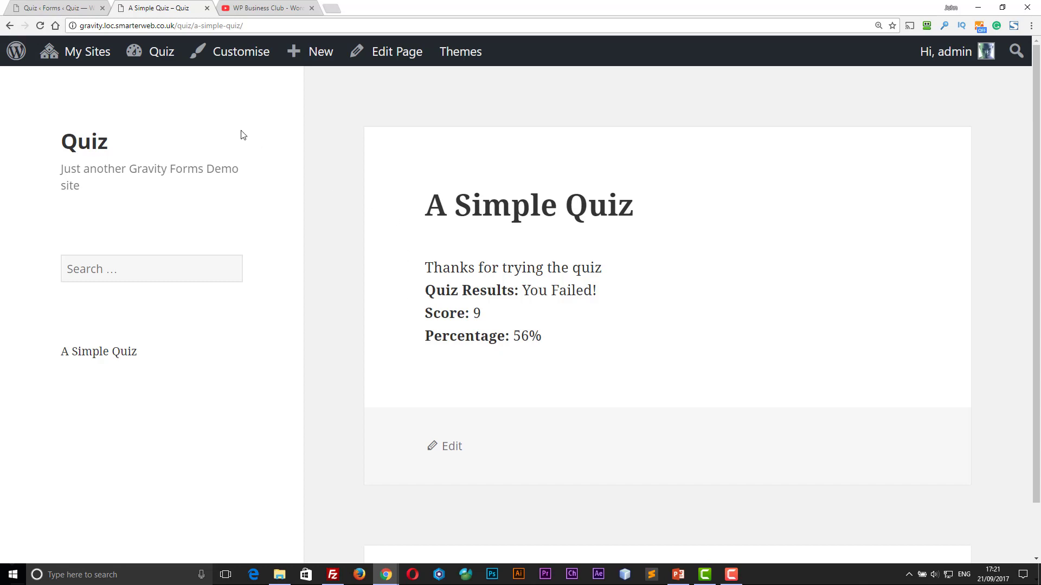
- Read the Quiz Results confirmation: You Failed! with score 9 and 56%
mouse_move(162, 54)
scroll(393, 219, "down", 1)
scroll(393, 219, "up", 1)
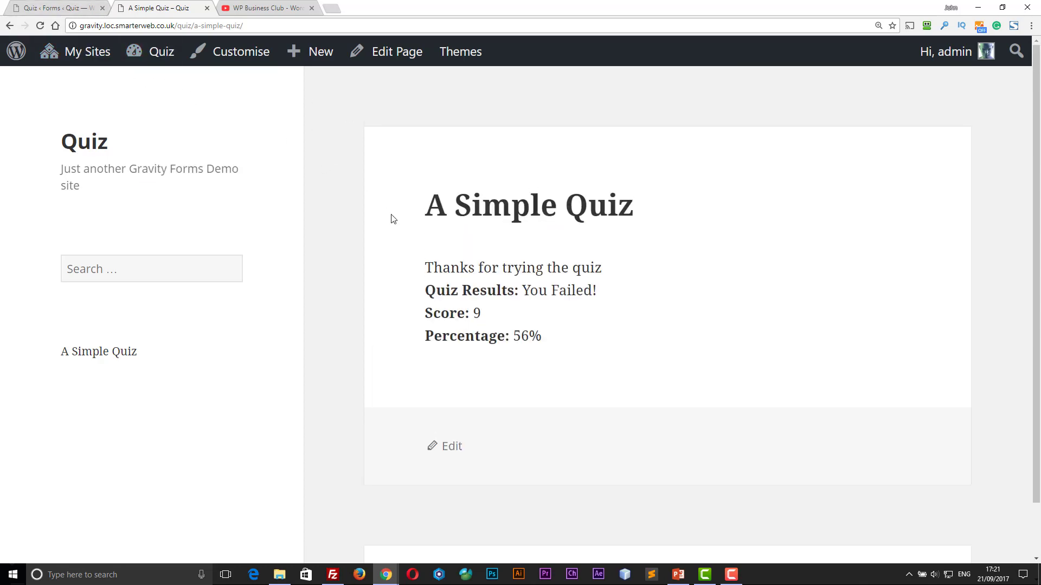